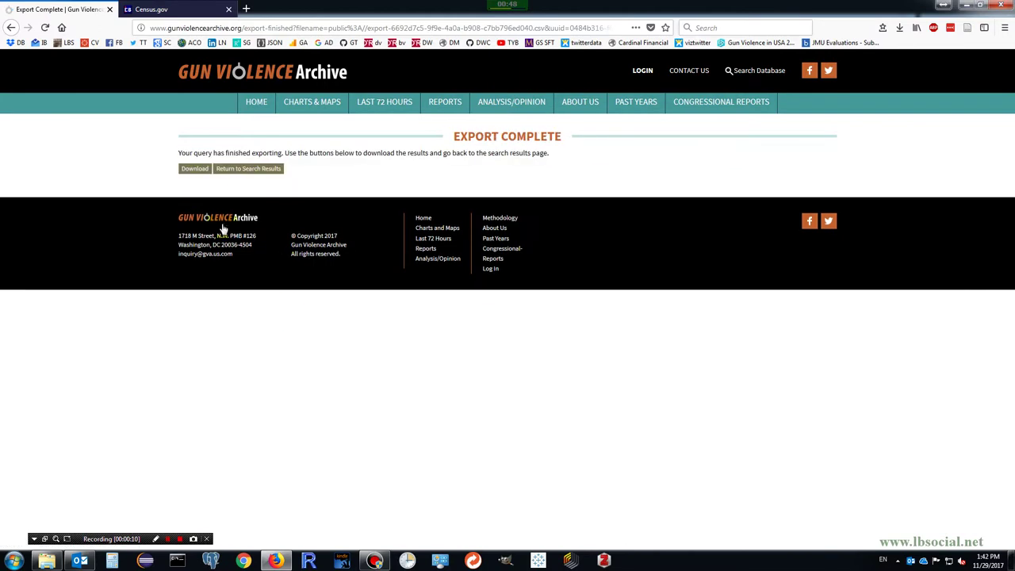
Step: Download the exported query results, save the CSV file to disk, and switch to the Census.gov page
click(196, 169)
click(128, 240)
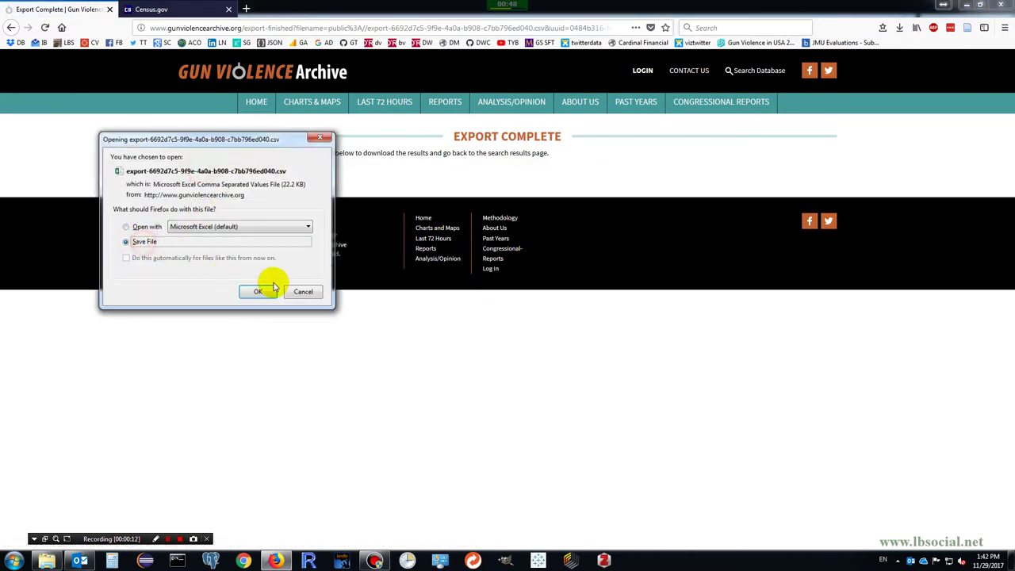
click(257, 291)
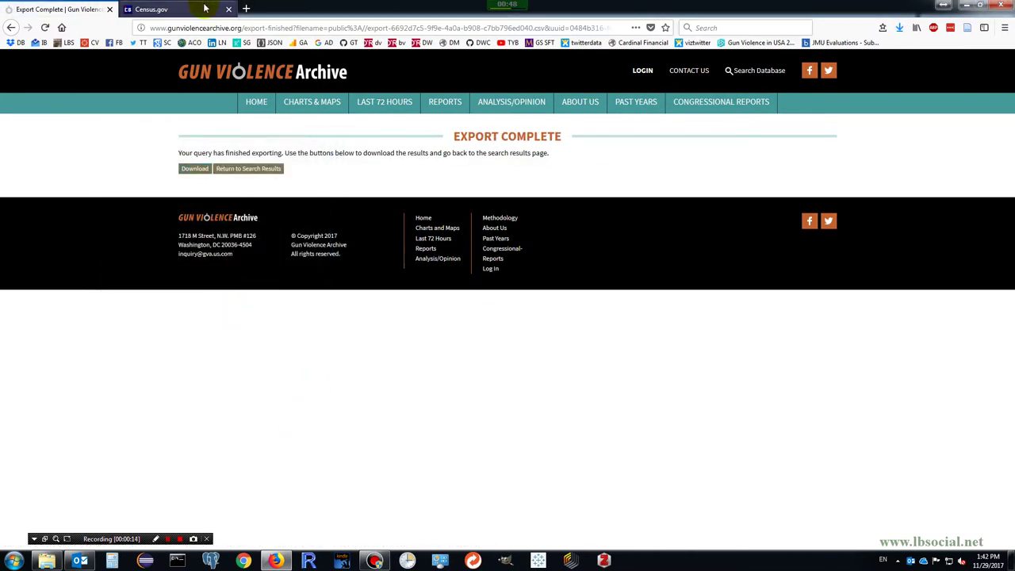
click(186, 9)
click(156, 538)
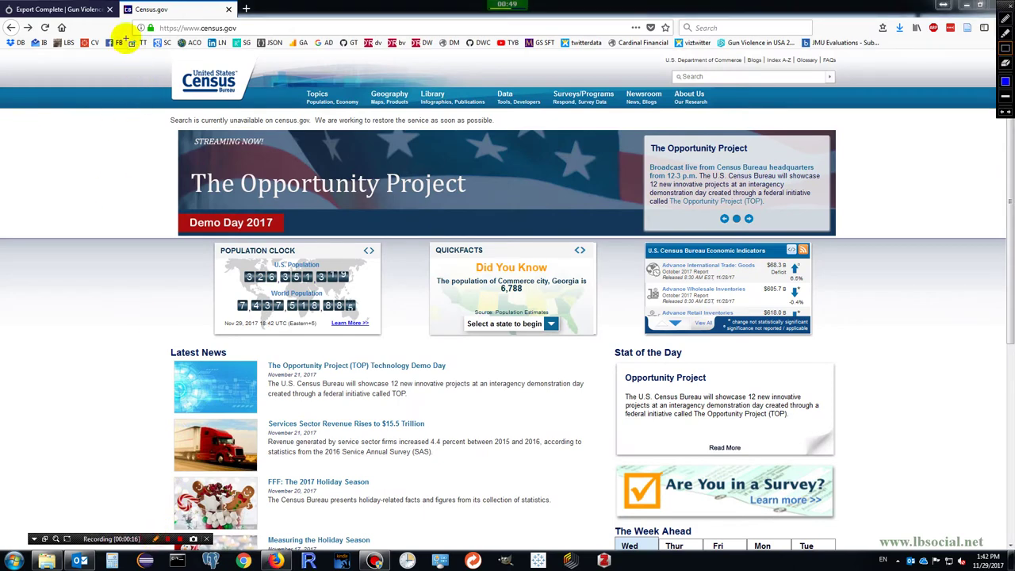
drag(236, 46, 237, 39)
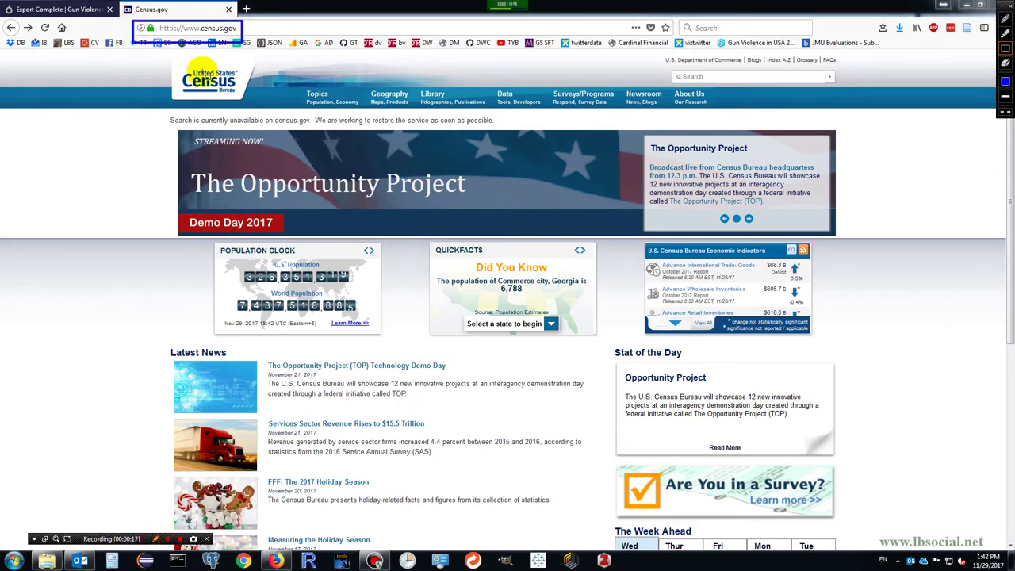
click(159, 538)
Step: Open American FactFinder from the Census data tools and go to its advanced search
mouse_move(515, 103)
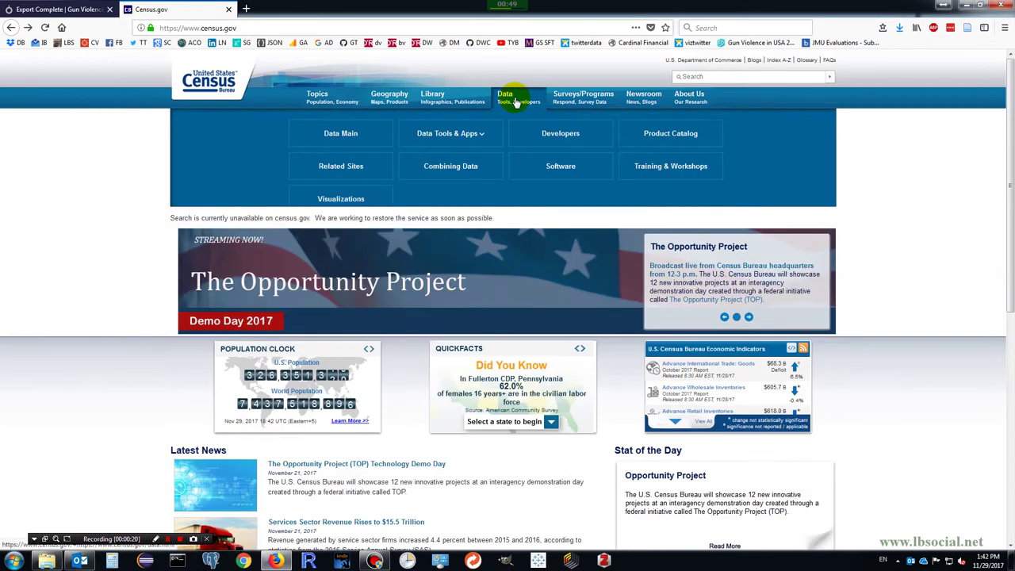
click(480, 137)
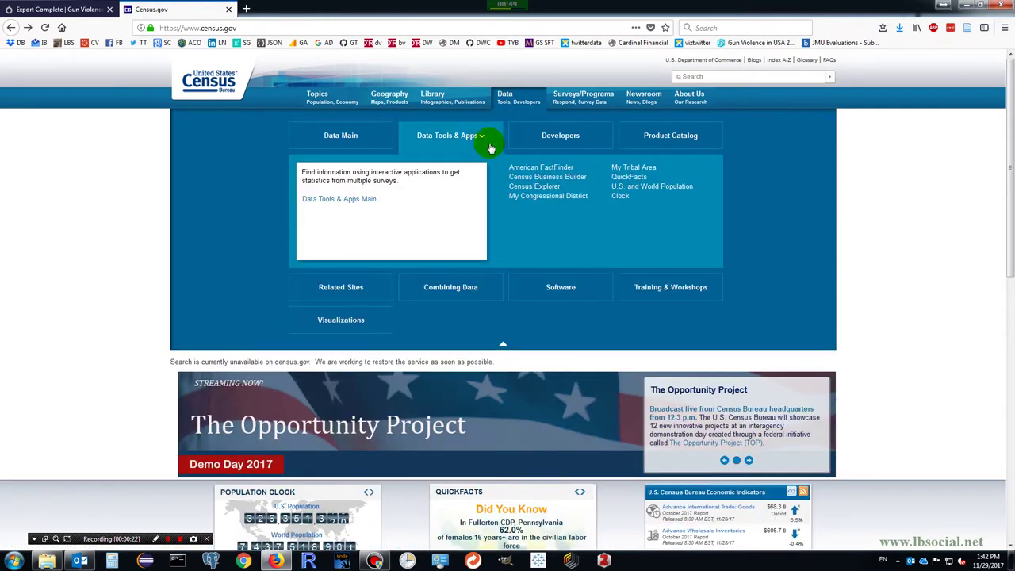
click(516, 170)
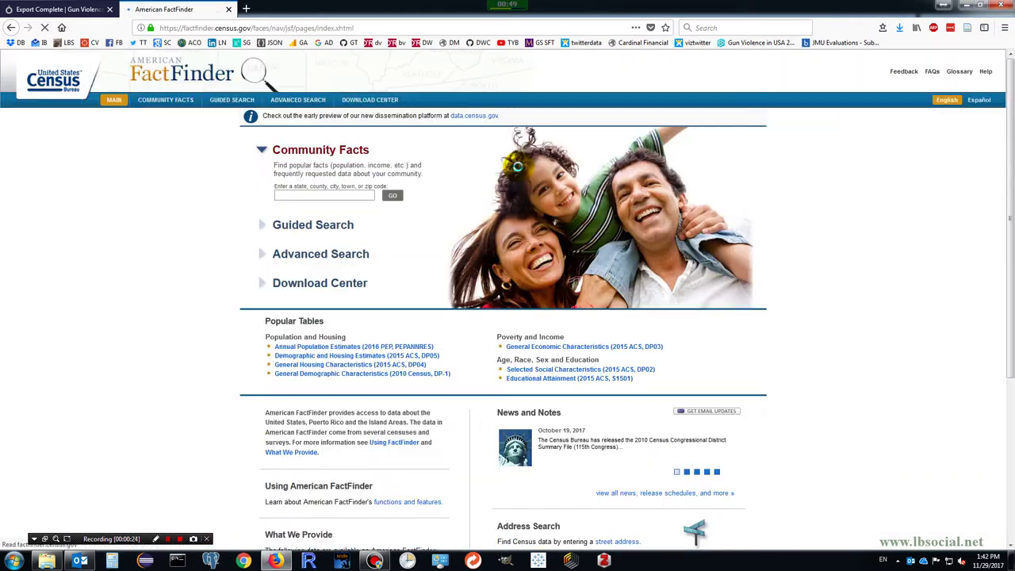
click(297, 101)
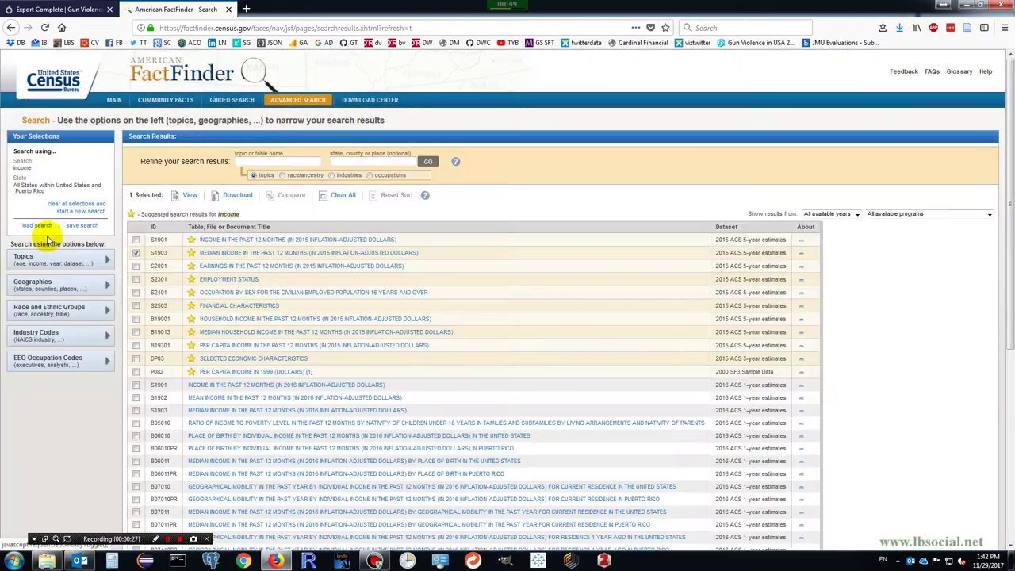
Step: Add all states within the United States and Puerto Rico as a State - 040 geography to the search selections
click(34, 285)
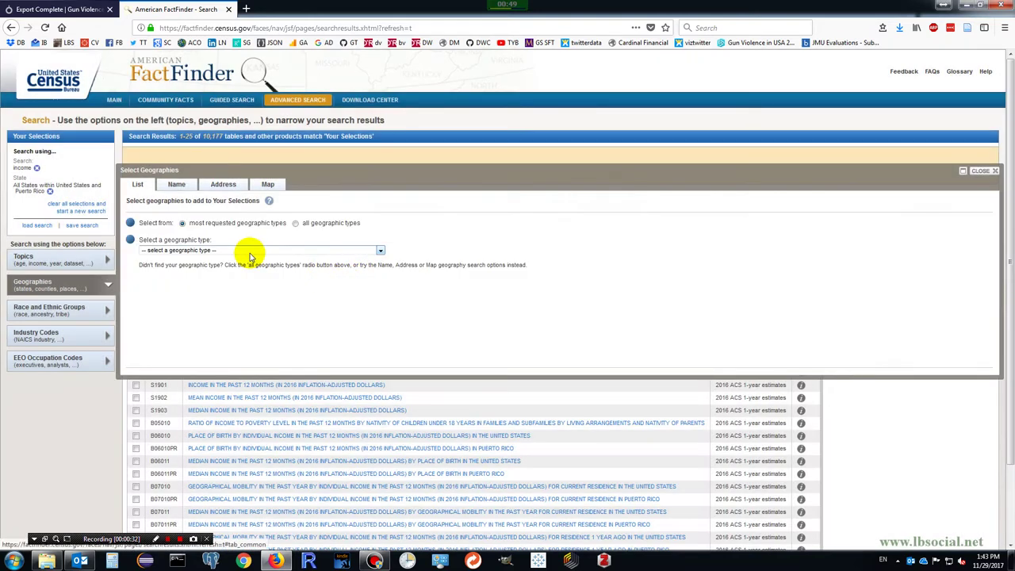
click(246, 251)
click(165, 313)
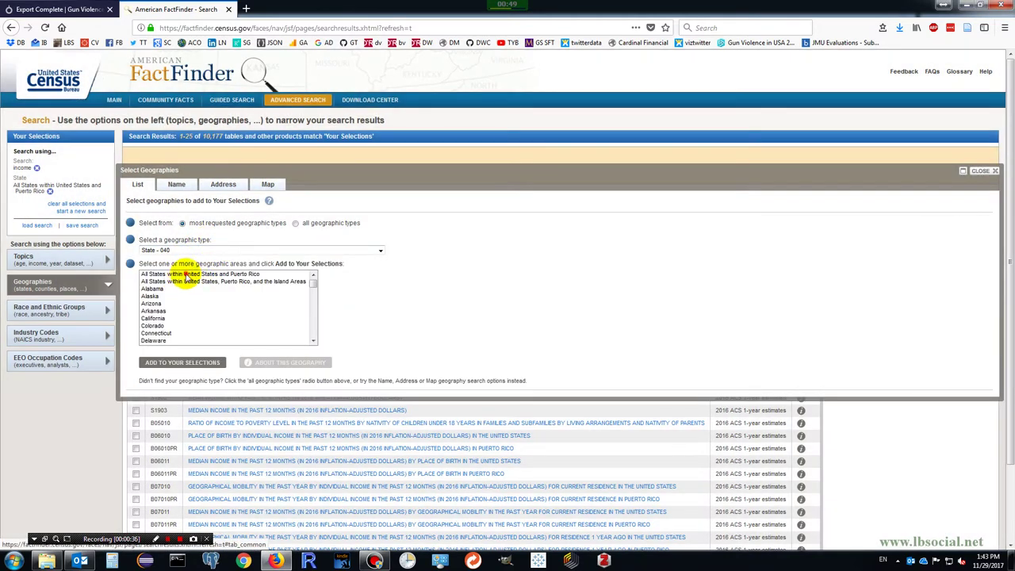
click(187, 274)
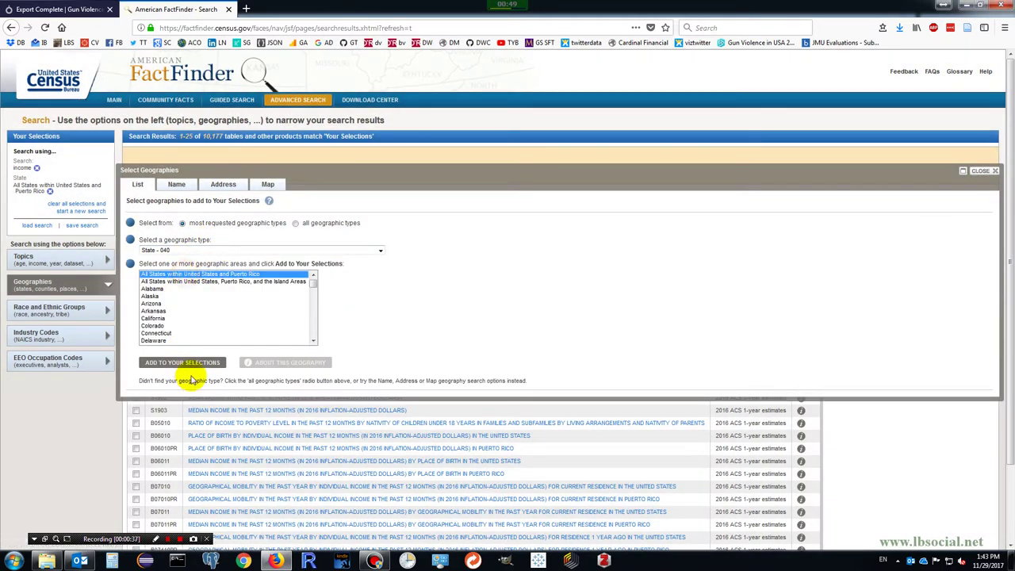
click(194, 362)
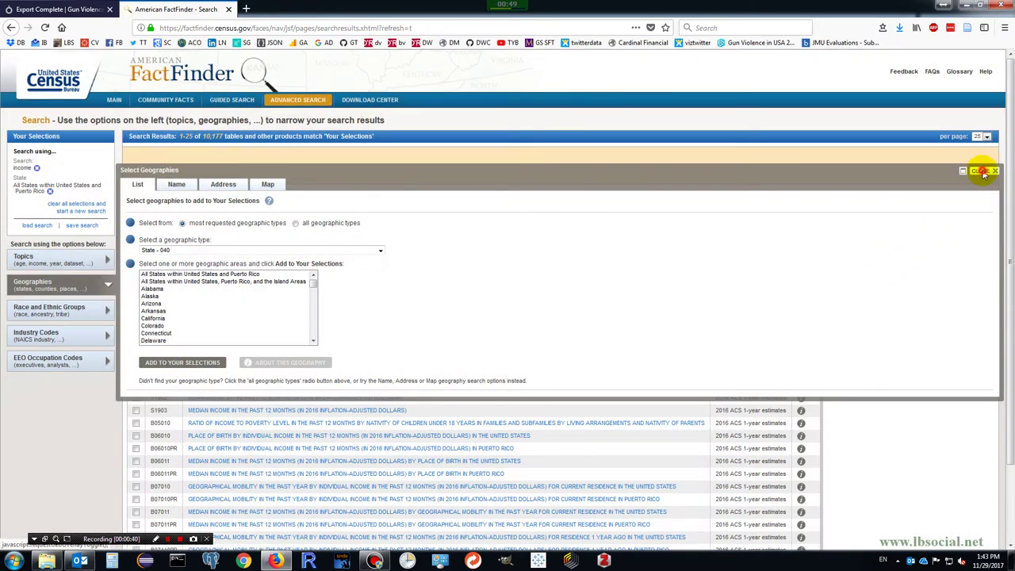
click(981, 171)
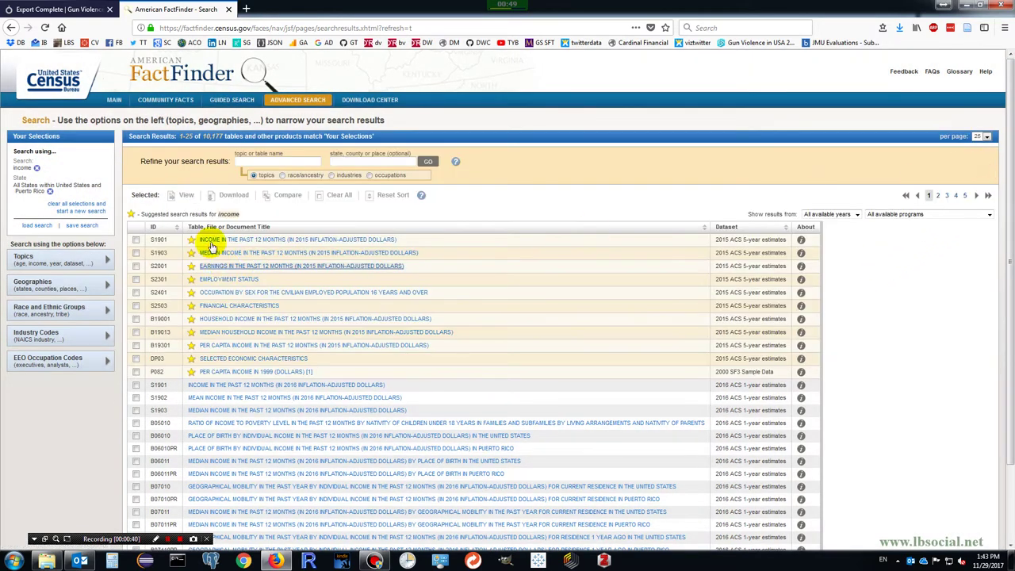
Step: Search the tables for the topic income
click(278, 164)
text(income)
key(Return)
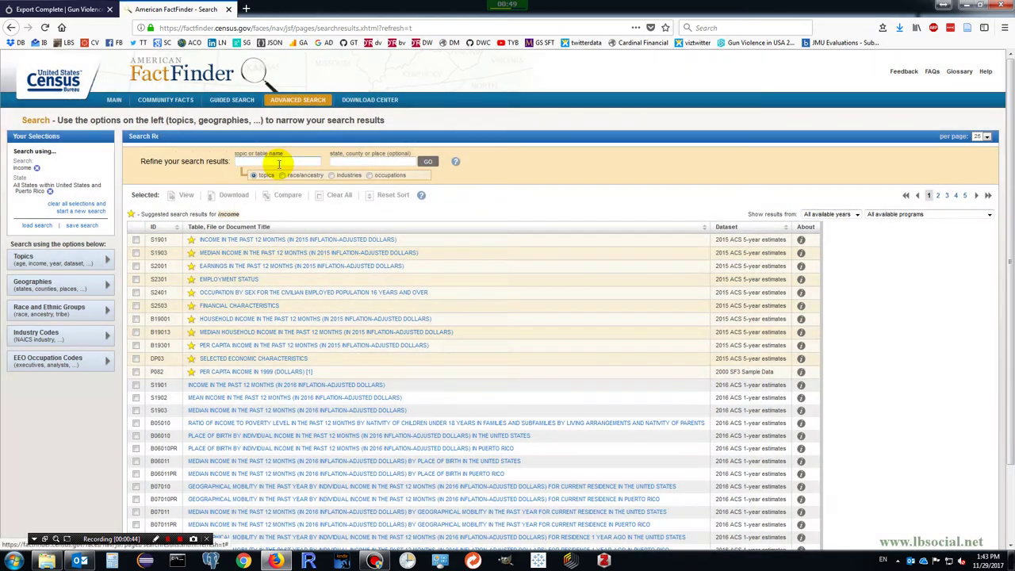
Step: Select table S1903, Median Income in the Past 12 Months (2015 ACS 5-year estimates), and download its file
click(136, 252)
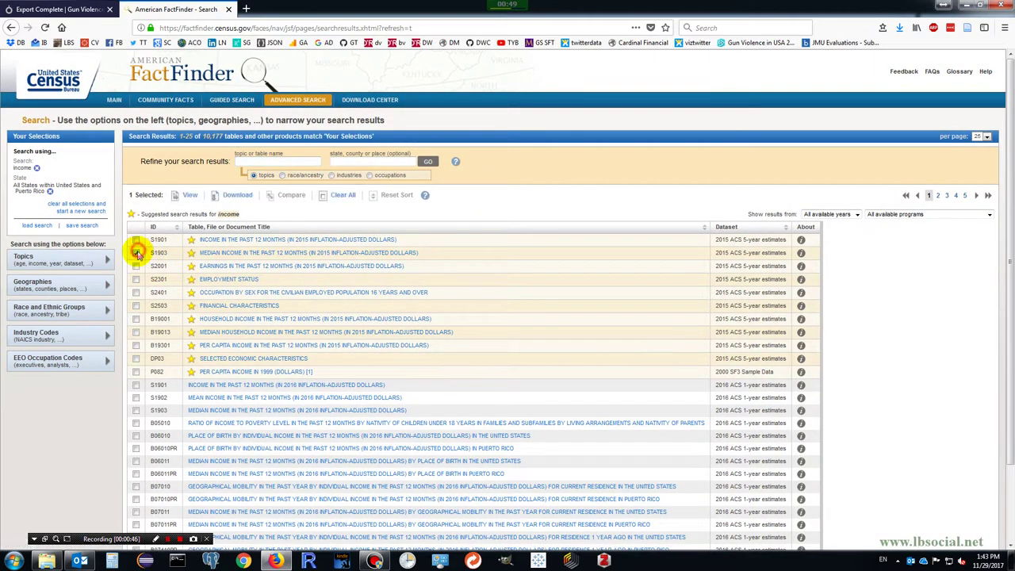
click(236, 197)
click(545, 349)
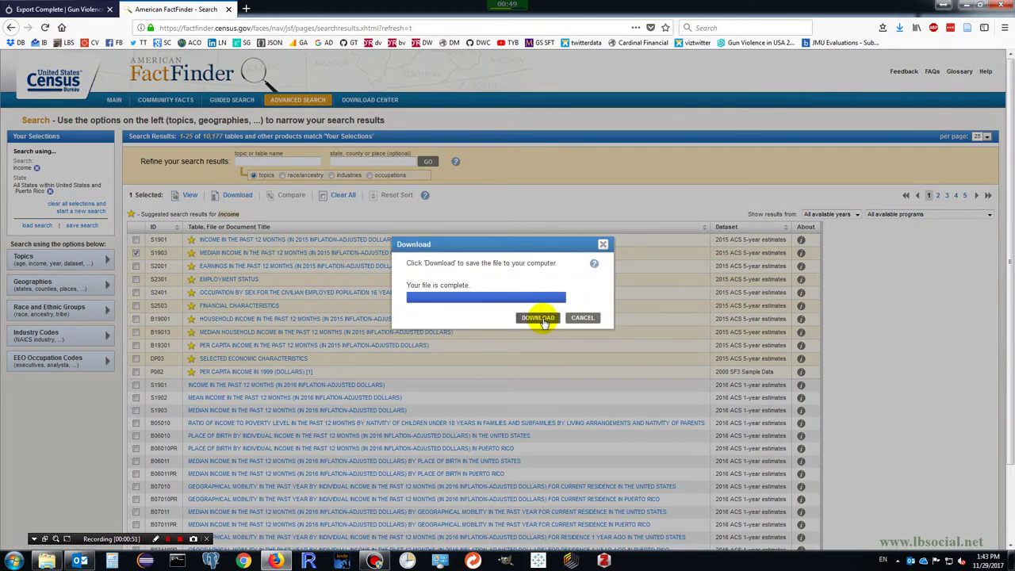
click(539, 318)
click(258, 292)
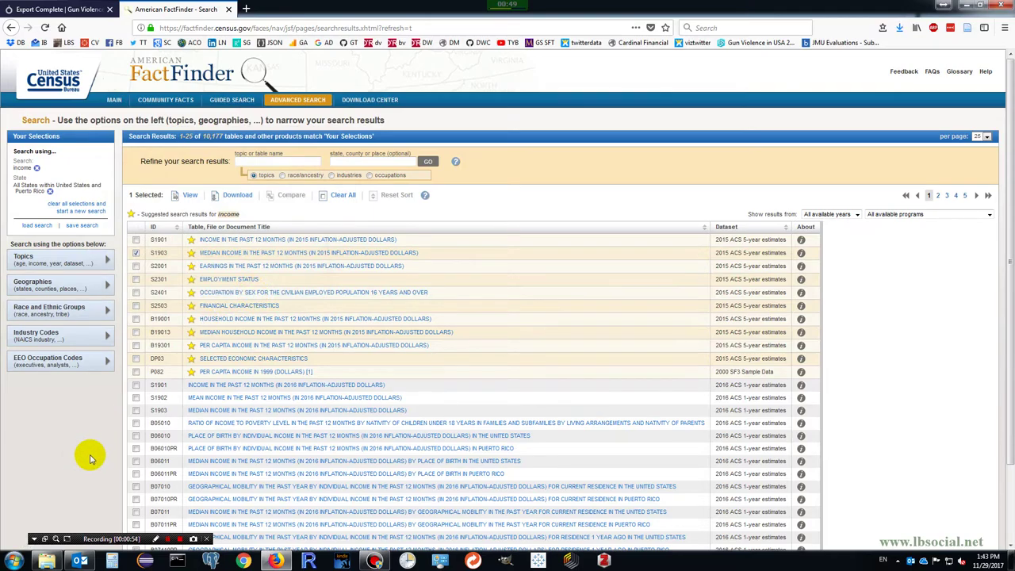
Step: Open the gun violence export CSV from the final project folder, look through its incident records, and close it
click(46, 560)
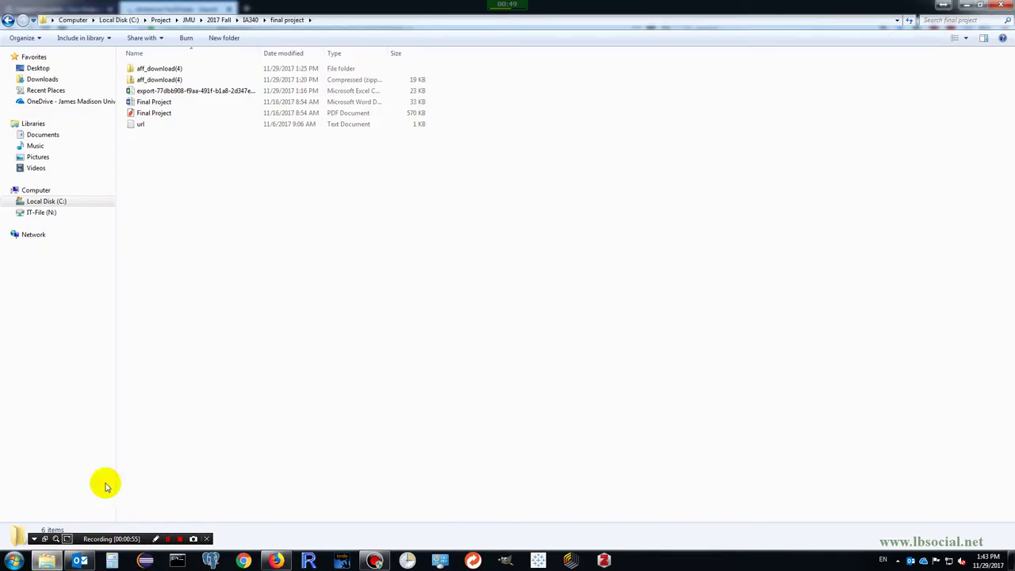
click(183, 91)
double_click(182, 91)
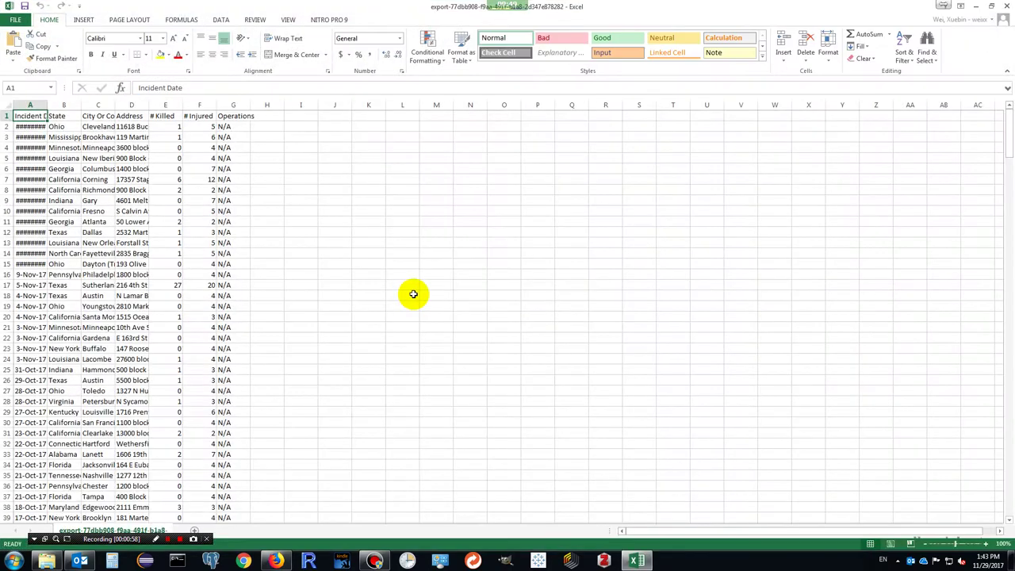
scroll(164, 289, down, 7)
scroll(167, 290, up, 7)
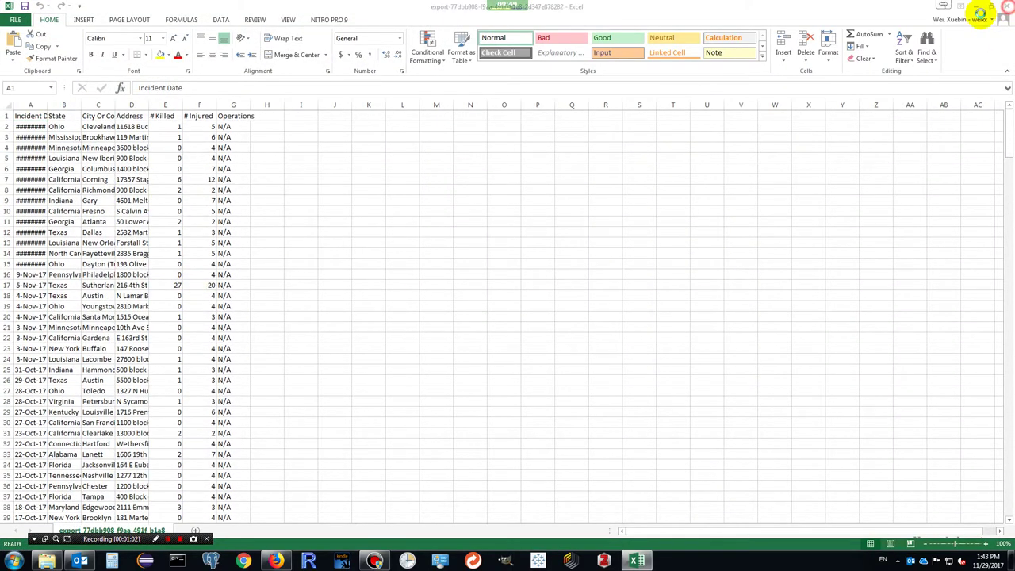
click(1005, 6)
Step: Open ACS_15_5YR_S1903_with_ann from the aff_download(4) folder, review the median income column by state, and close it
double_click(172, 73)
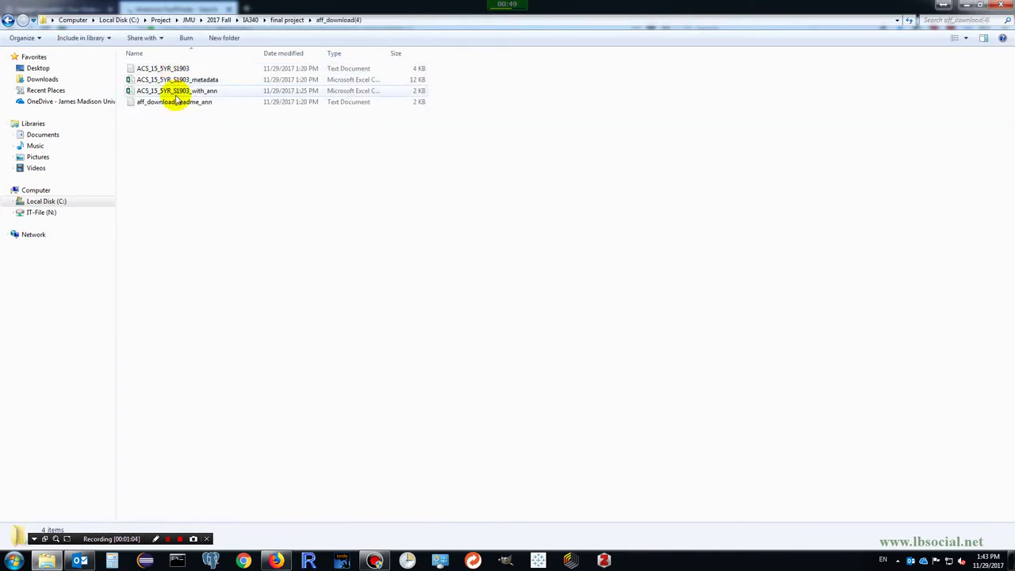
double_click(174, 91)
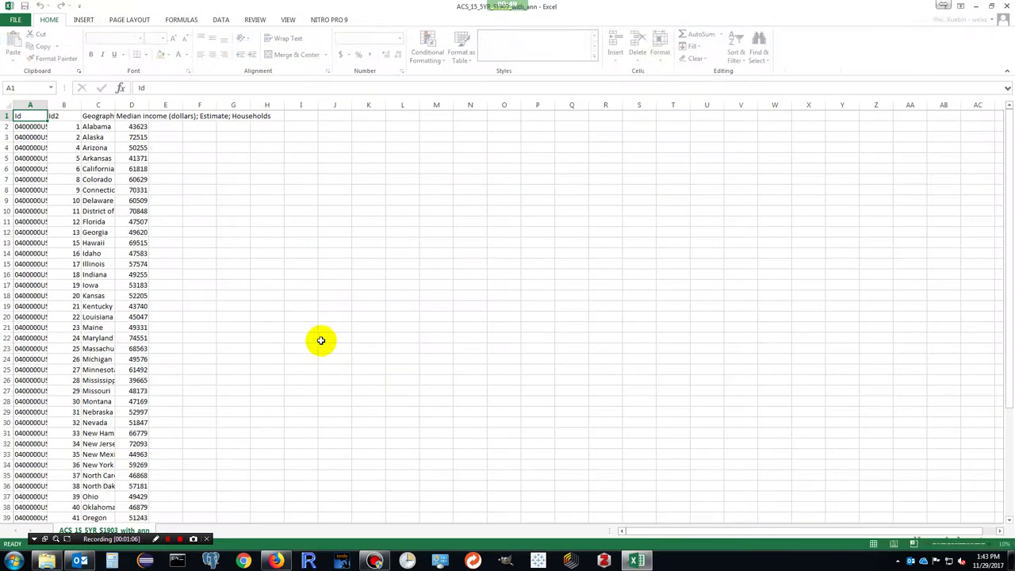
scroll(266, 242, down, 6)
scroll(265, 242, up, 6)
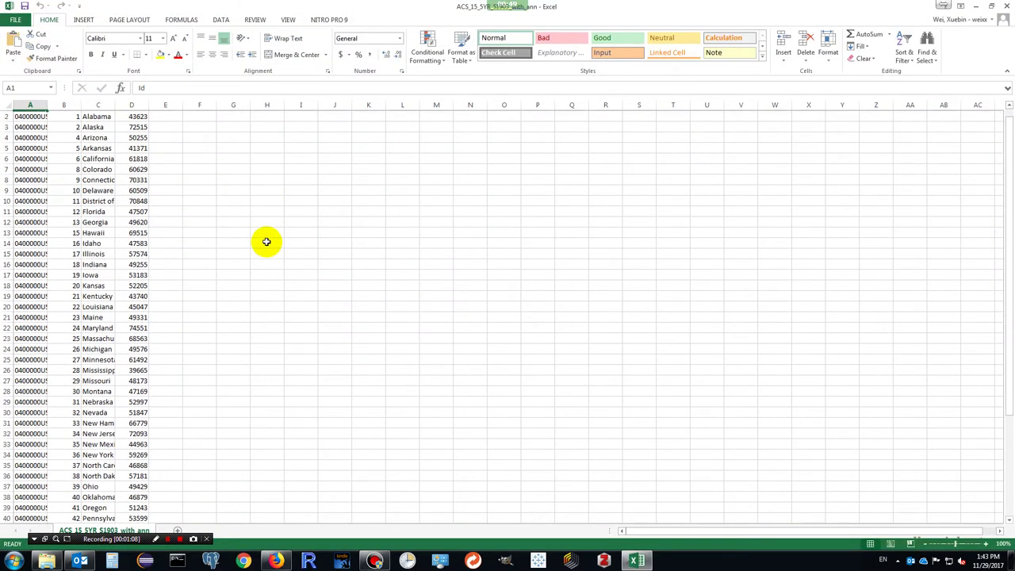
click(133, 118)
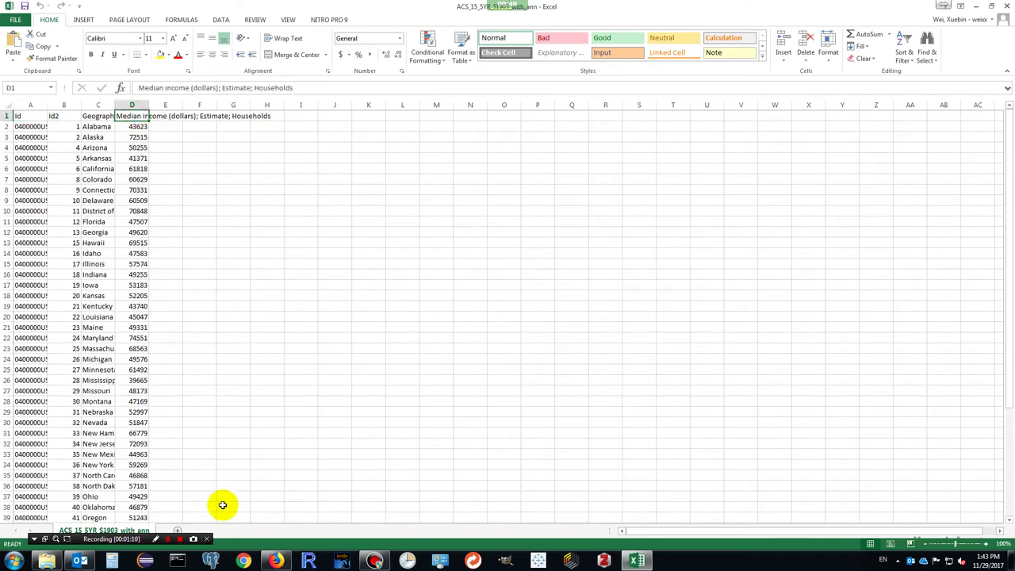
click(302, 251)
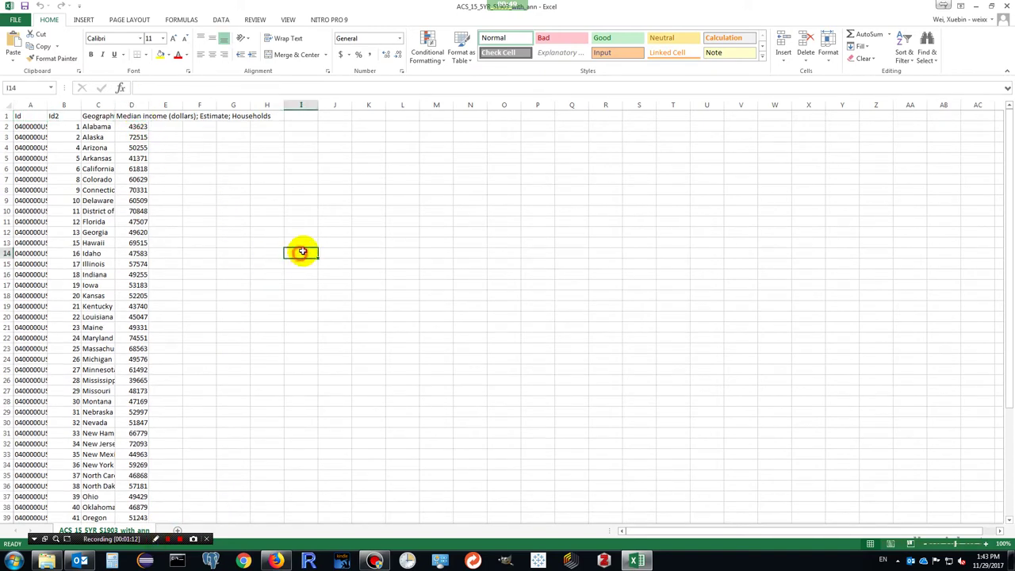
click(1004, 5)
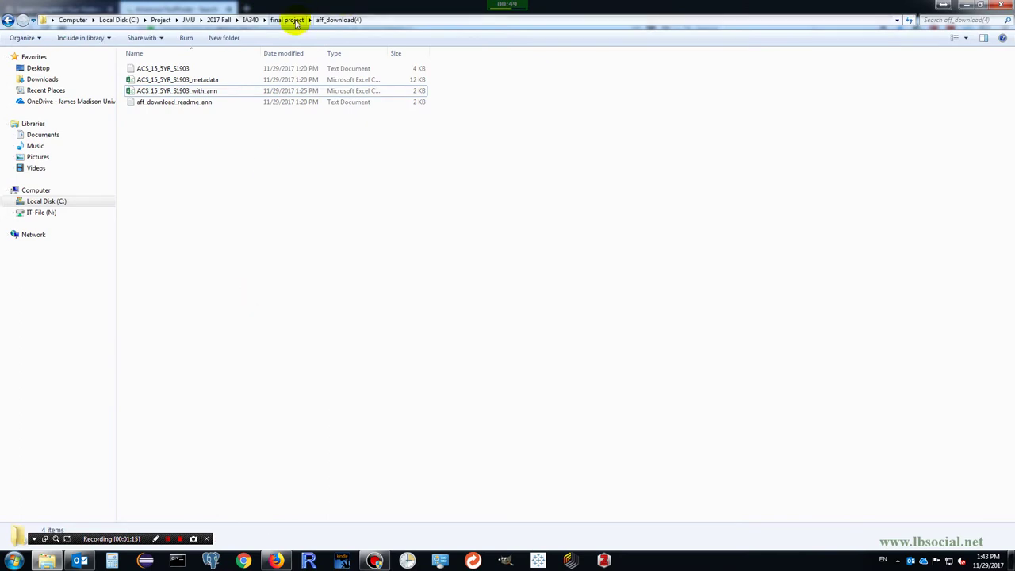
Step: Create a Microsoft Access database named demo in the final project folder and open it with its content enabled
click(292, 20)
click(220, 206)
right_click(221, 207)
mouse_move(317, 341)
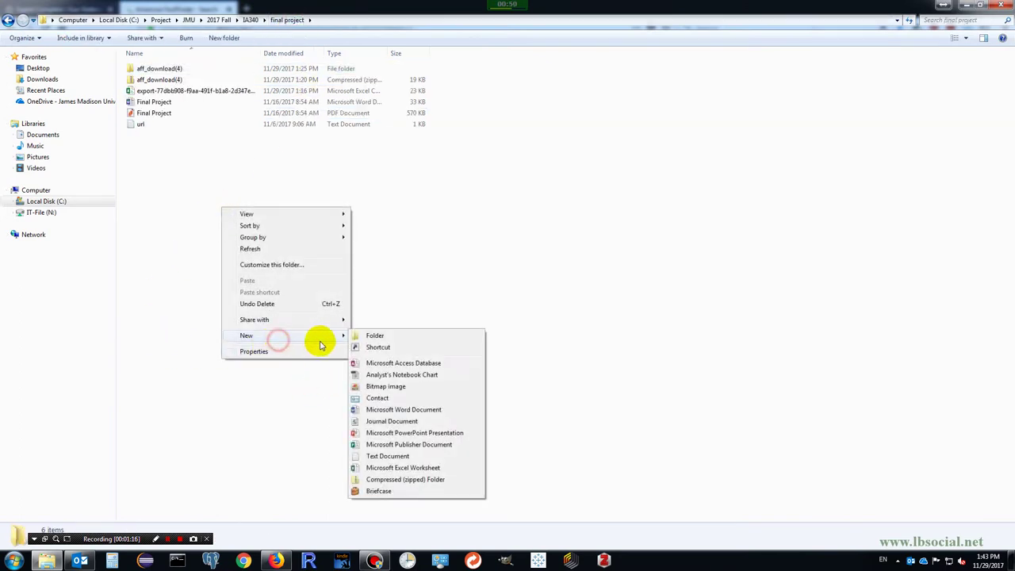
click(377, 364)
text(de)
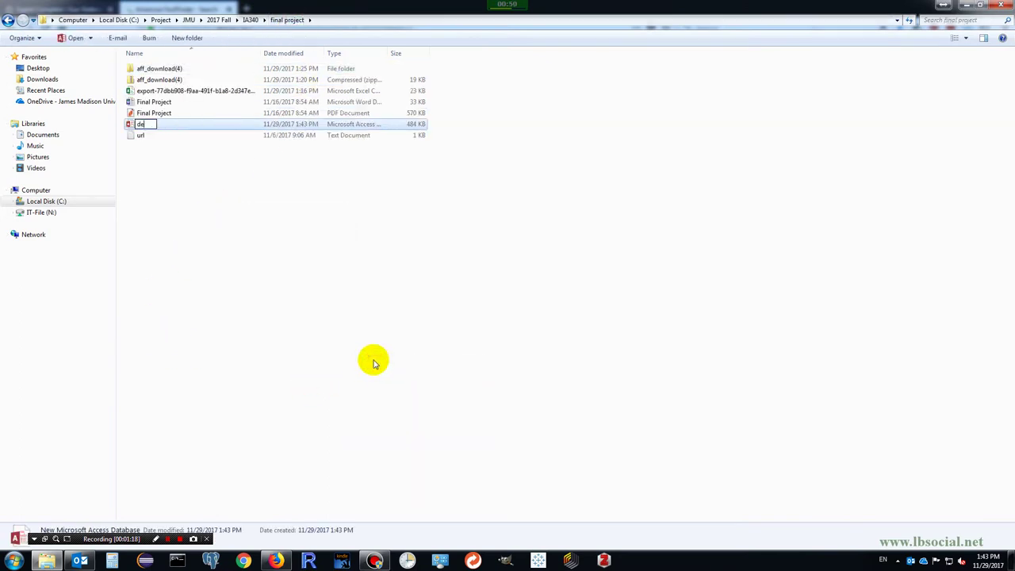
text(mo)
key(Return)
key(Return)
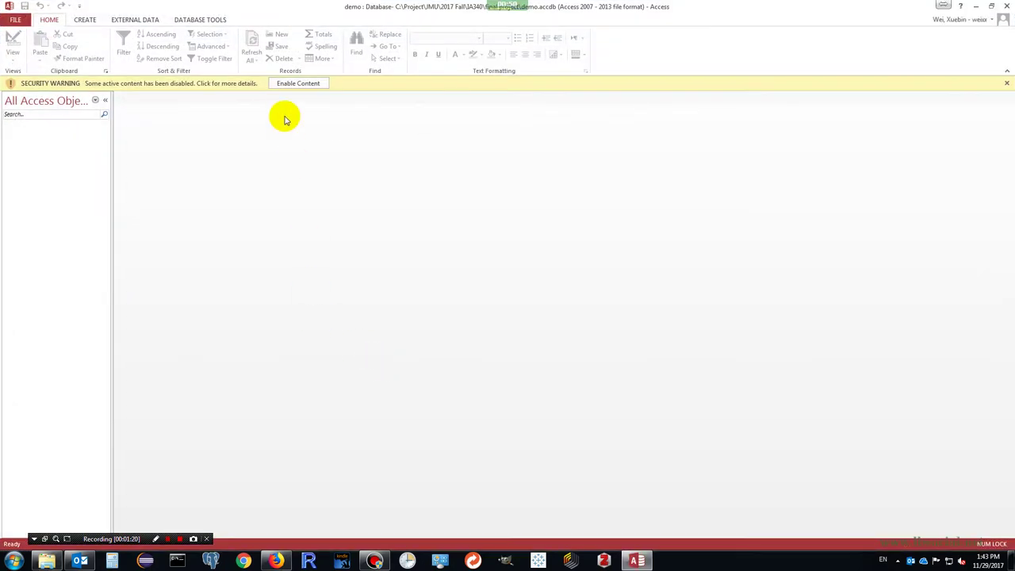
click(293, 84)
Step: Start a text file import of the gun violence export CSV from the final project folder into a new table
click(133, 20)
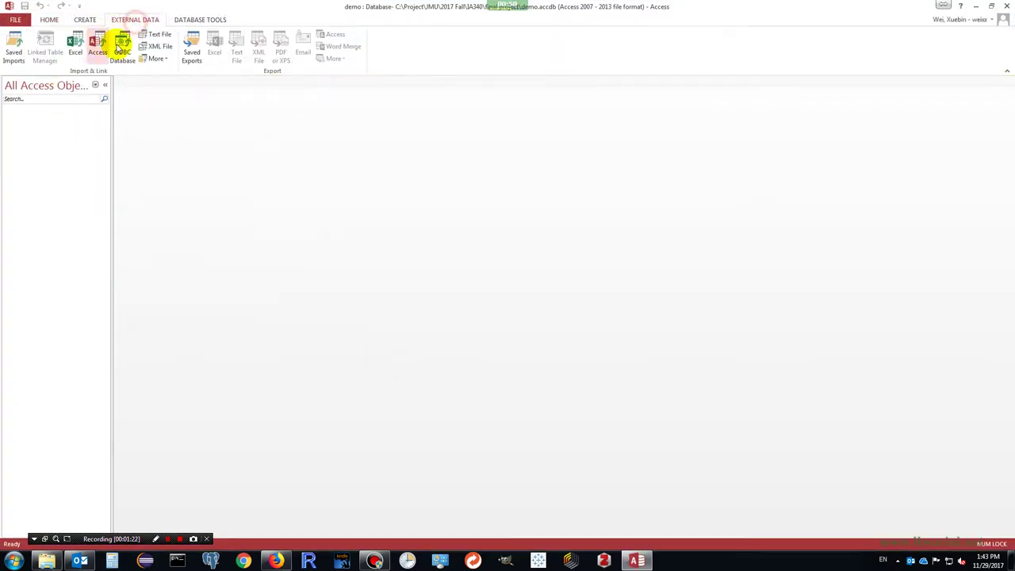
click(160, 36)
click(660, 206)
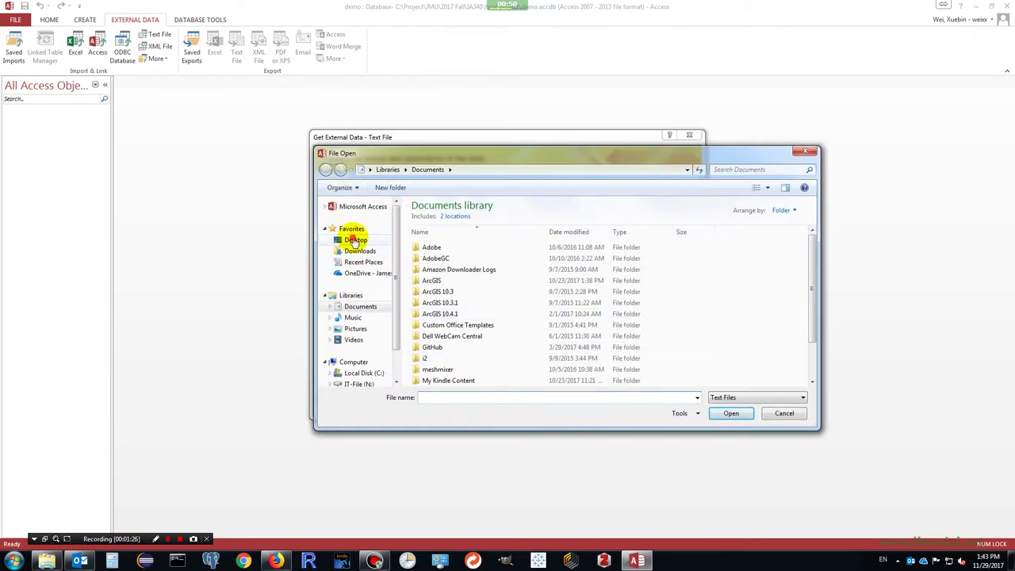
click(355, 239)
double_click(449, 332)
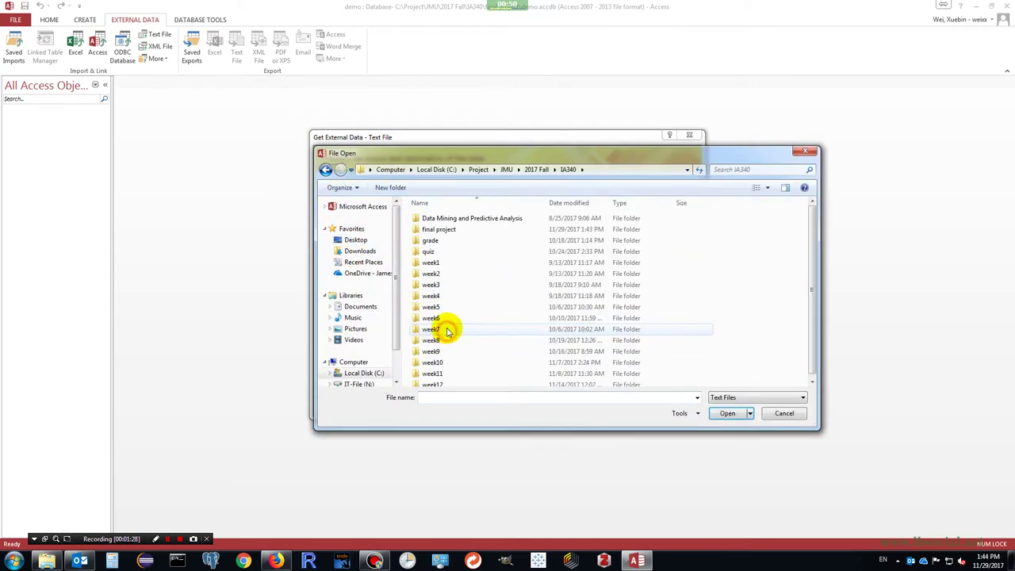
double_click(440, 229)
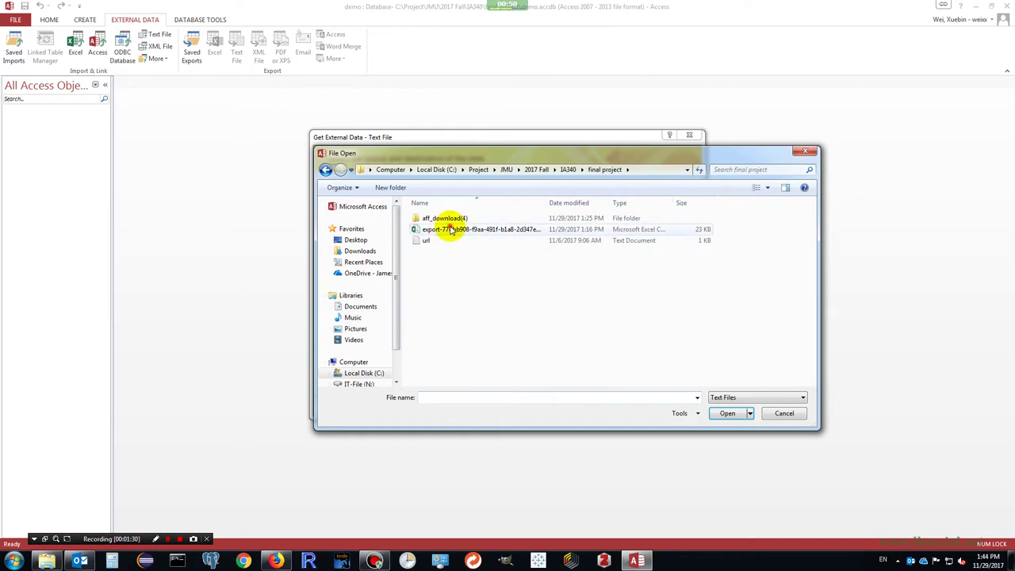
double_click(451, 229)
click(616, 405)
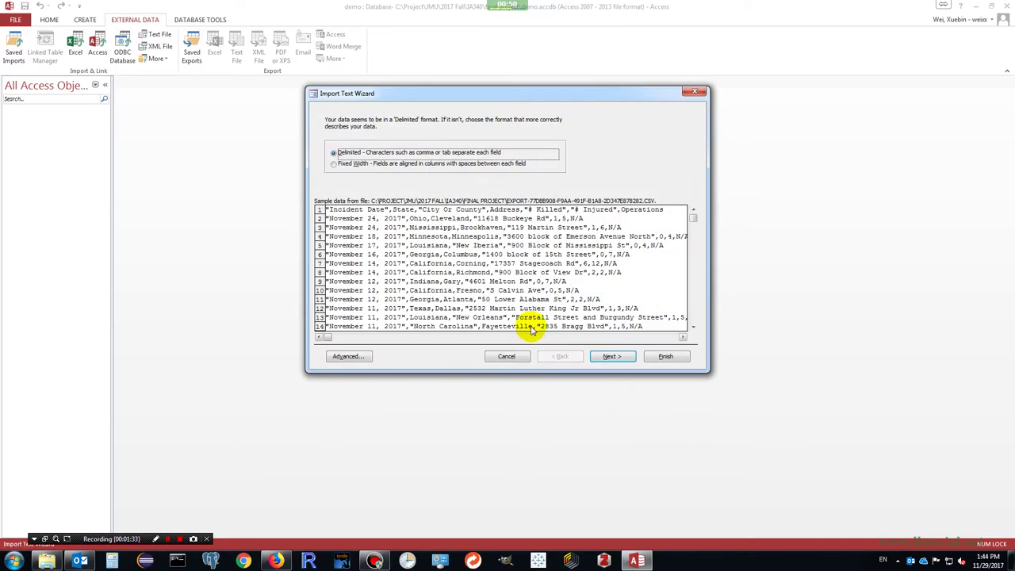
Step: Set the gun violence import to delimited format with comma separators, using the first row as field names
click(608, 356)
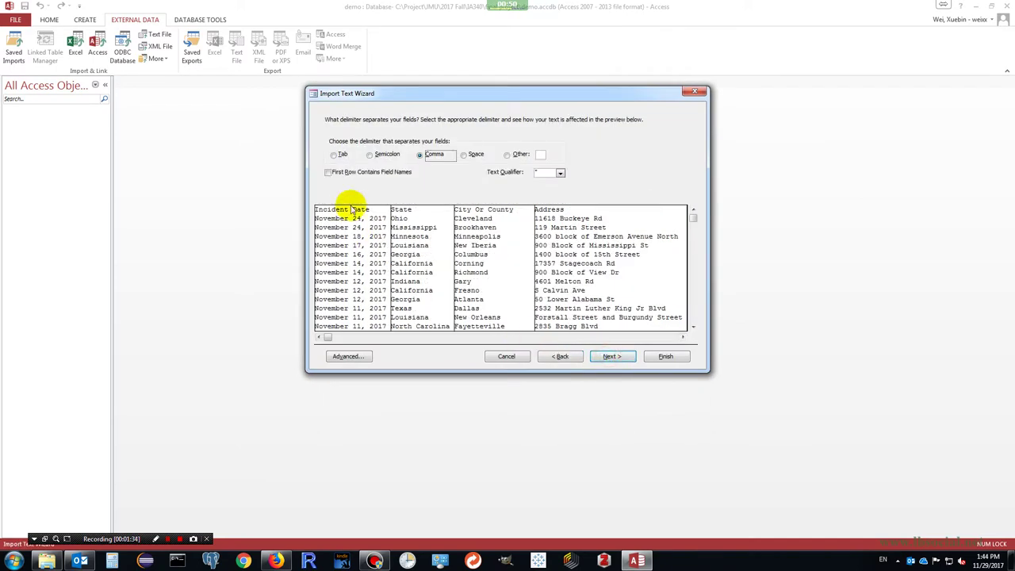
click(355, 176)
click(607, 357)
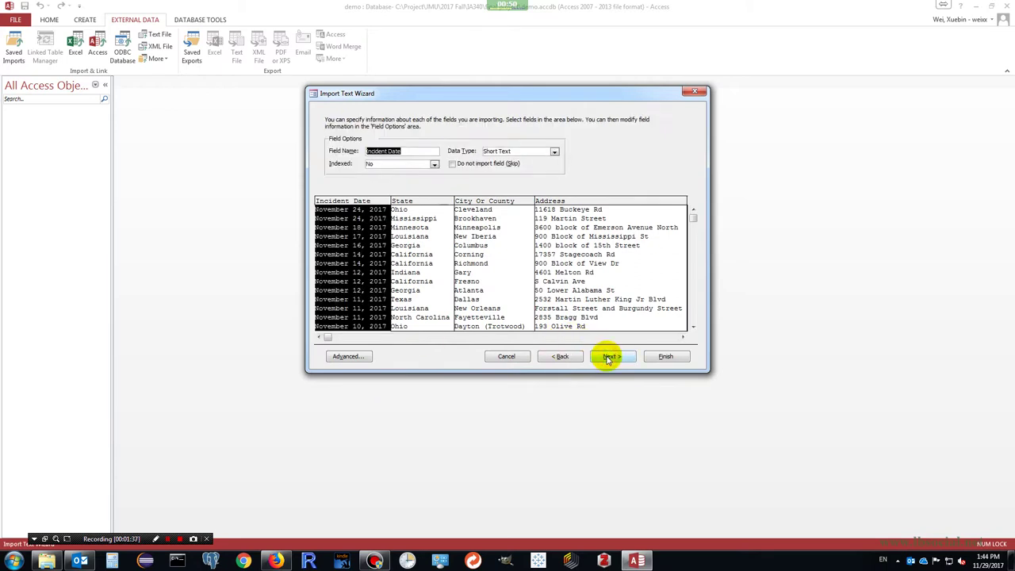
Step: Check the import fields and rename # Killed to Killed and # Injured to Injured
click(415, 204)
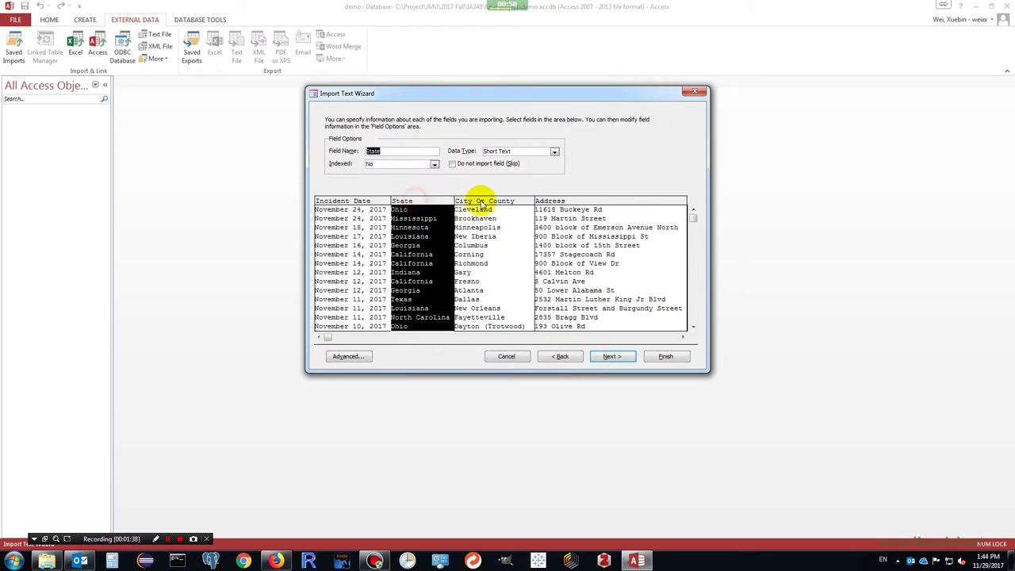
click(479, 200)
click(559, 200)
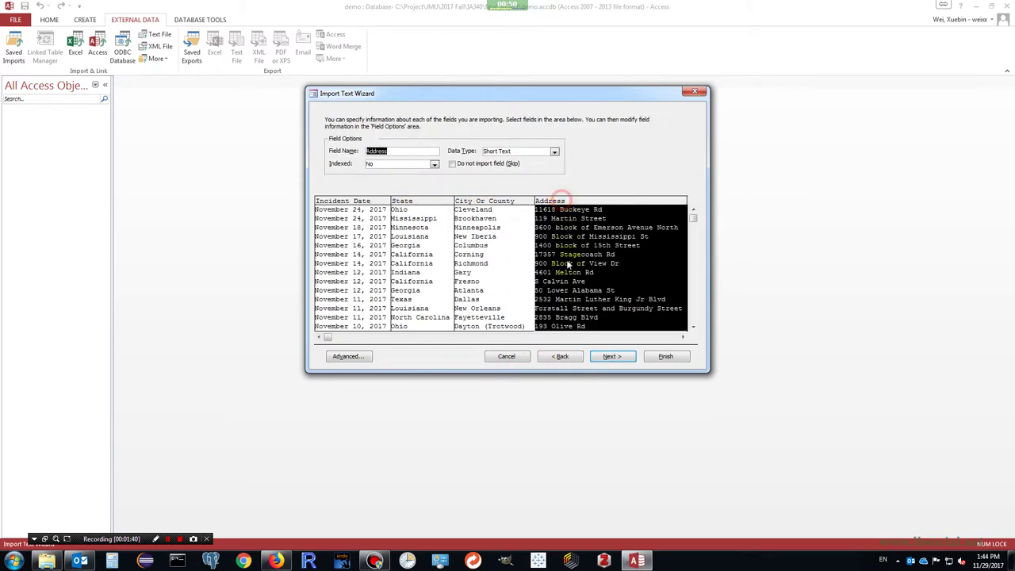
click(578, 339)
click(572, 212)
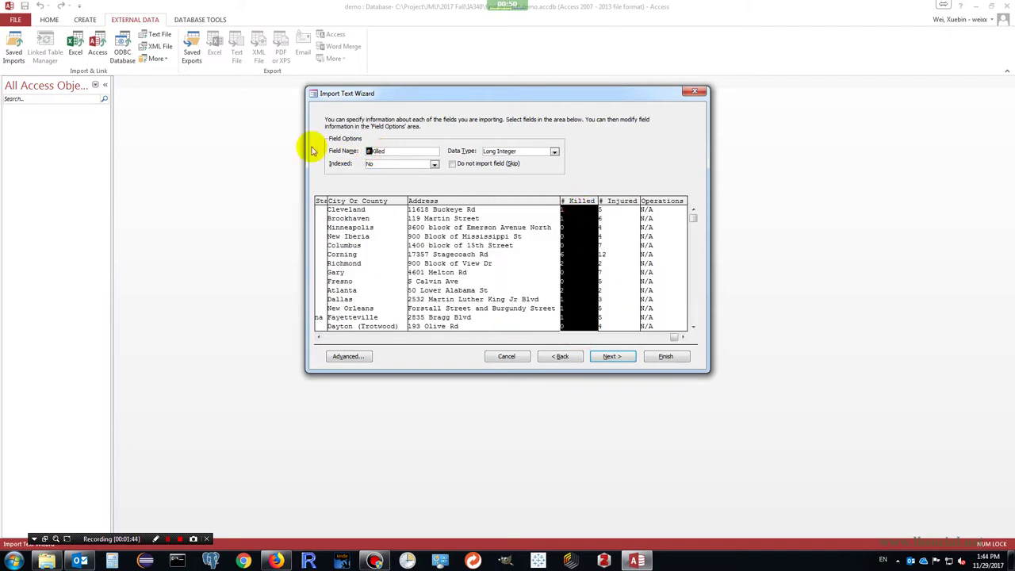
click(612, 201)
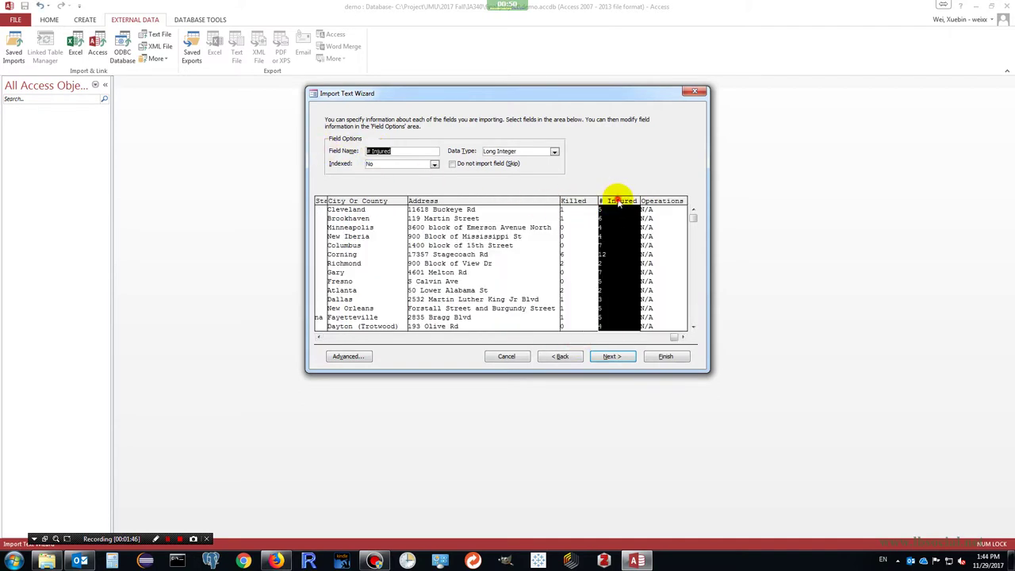
click(371, 151)
key(BackSpace)
key(BackSpace)
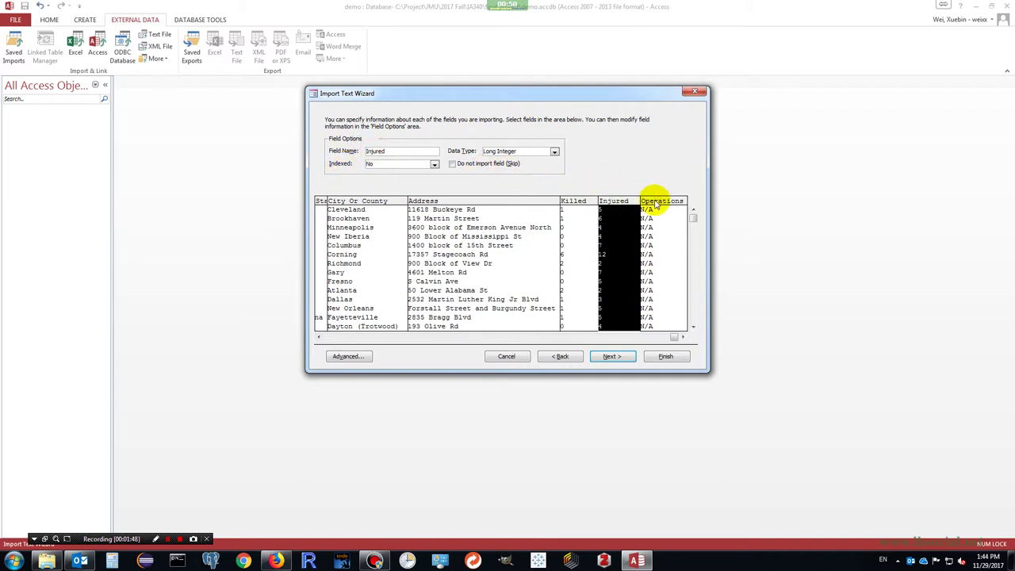
Step: Let Access add the primary key and import the data into a table named gun without saving the import steps
click(610, 356)
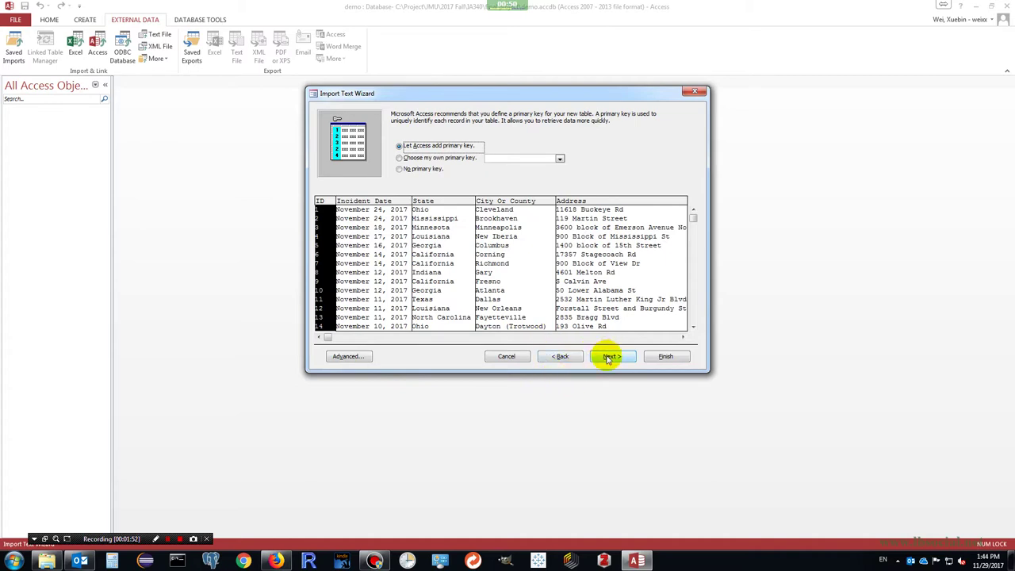
click(157, 539)
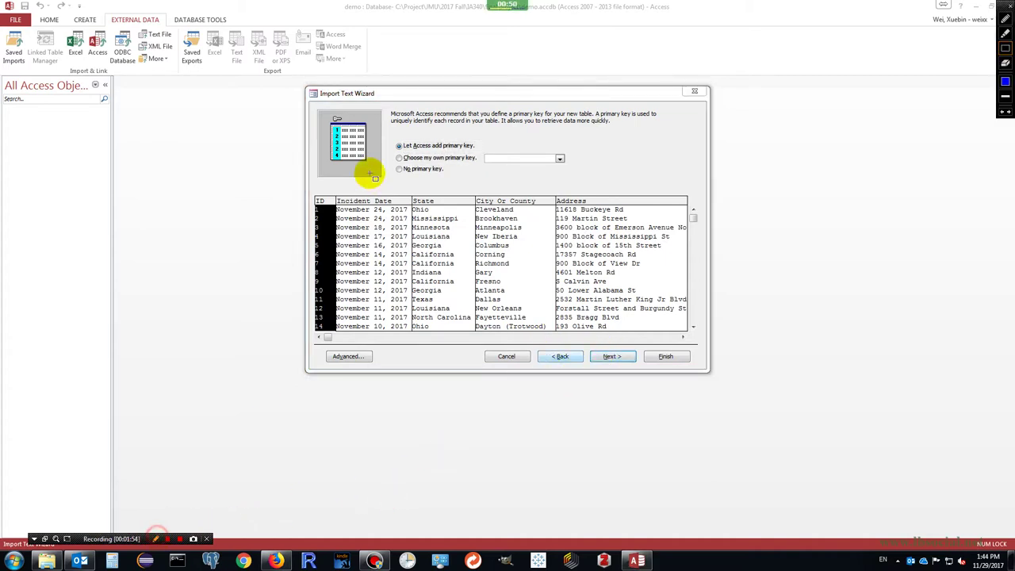
drag(380, 135, 485, 163)
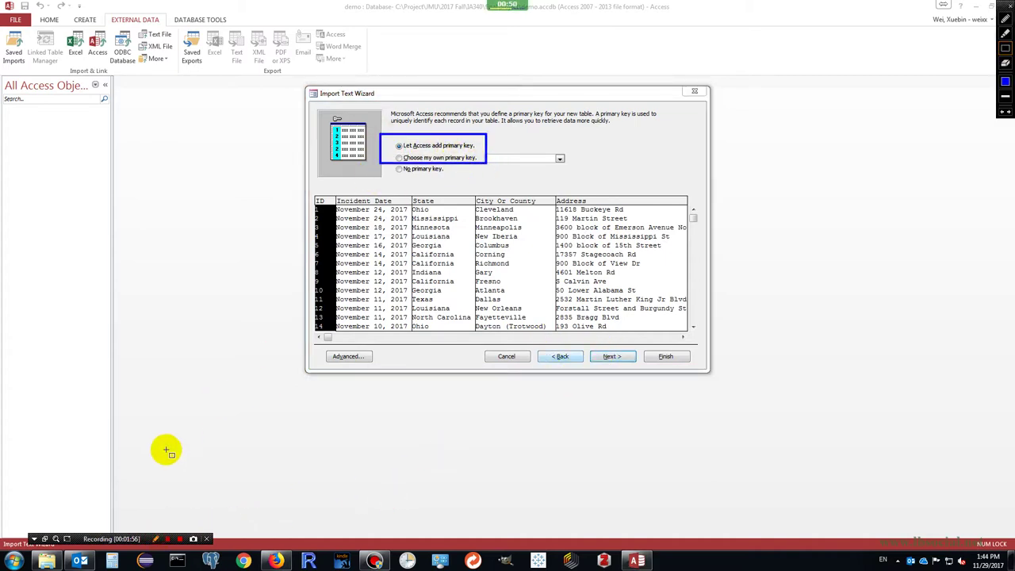
click(155, 538)
click(617, 361)
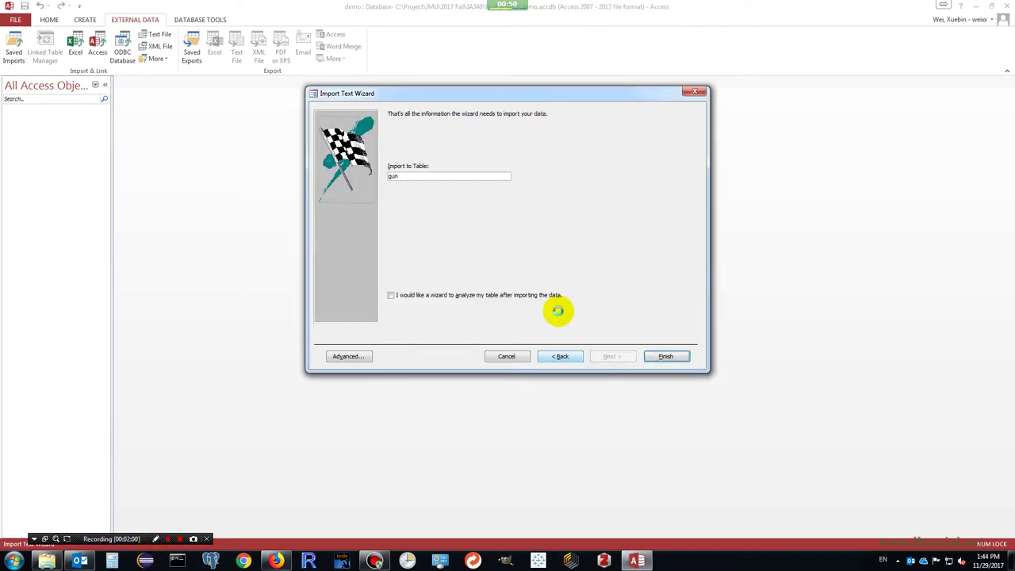
click(666, 414)
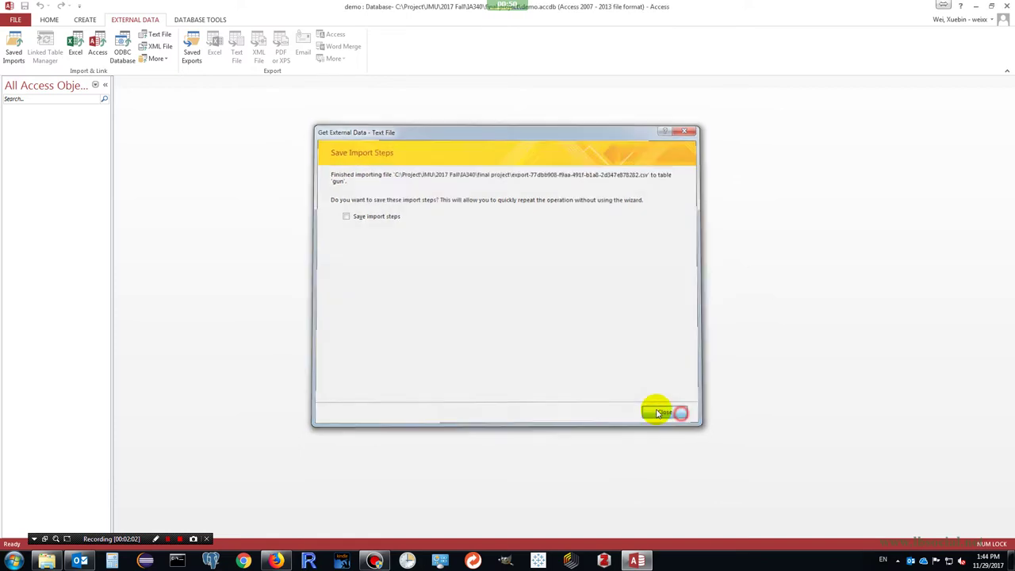
Step: Open the gun table and look through its imported incident records
double_click(31, 121)
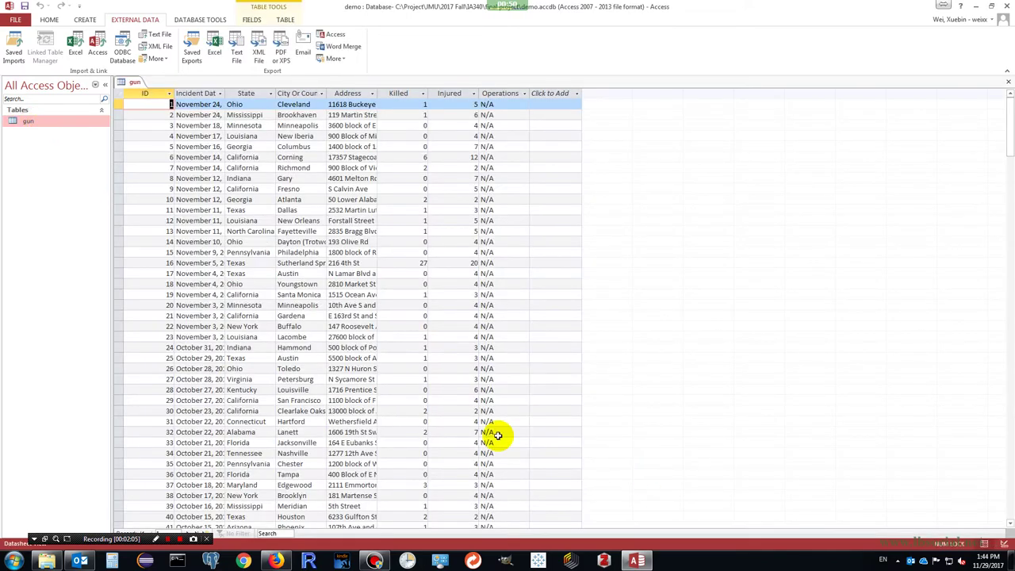
scroll(410, 410, down, 9)
scroll(404, 398, up, 9)
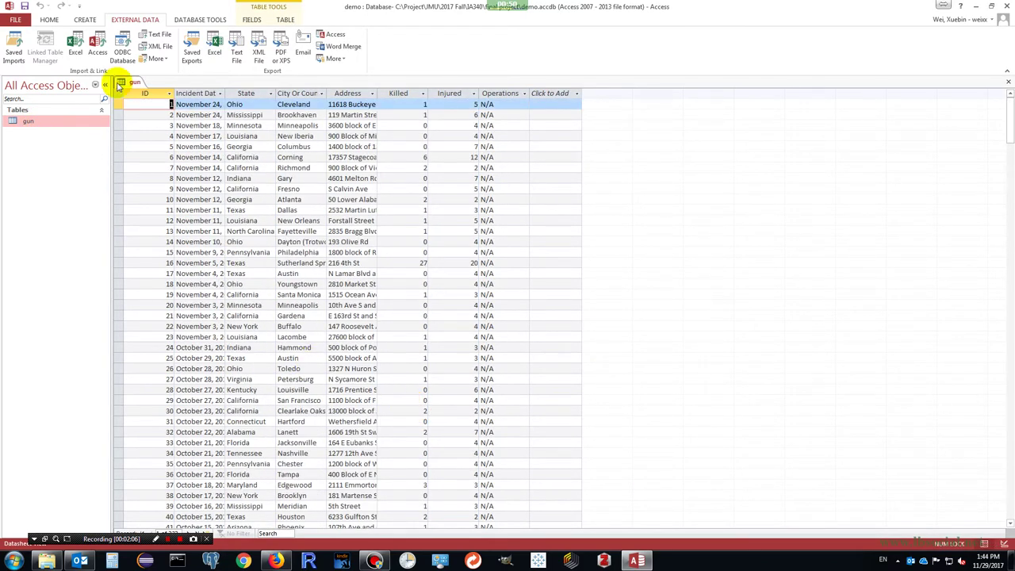
Step: Start a text file import of ACS_15_5YR_S1903_with_ann from the aff_download(4) folder into a new table
click(160, 35)
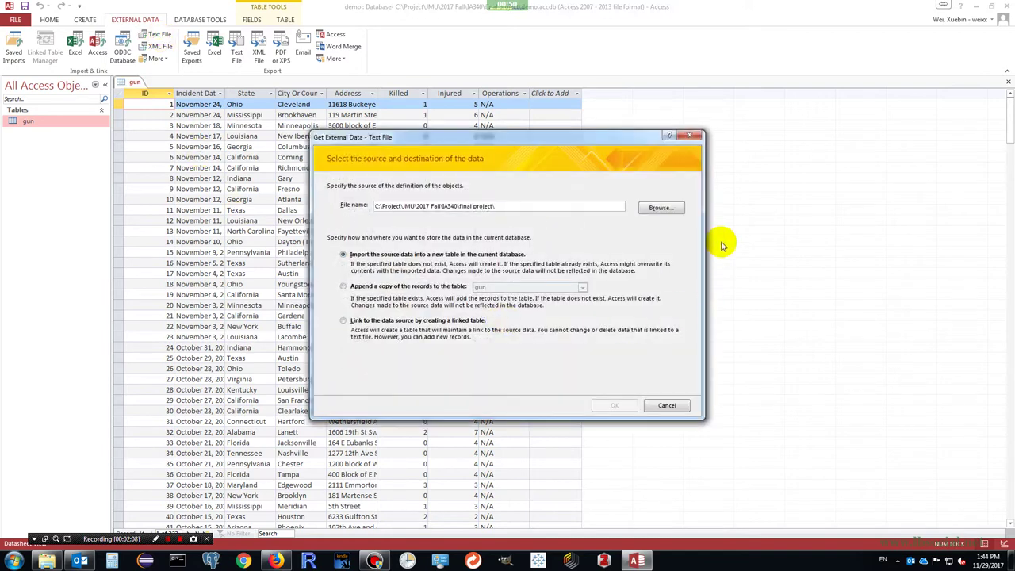
click(661, 207)
click(444, 218)
double_click(444, 217)
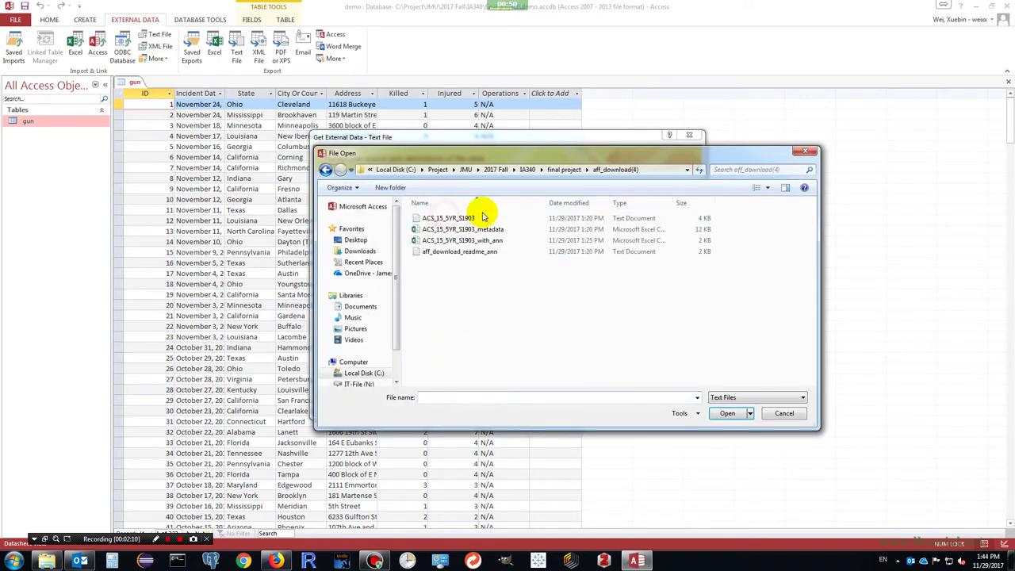
double_click(507, 236)
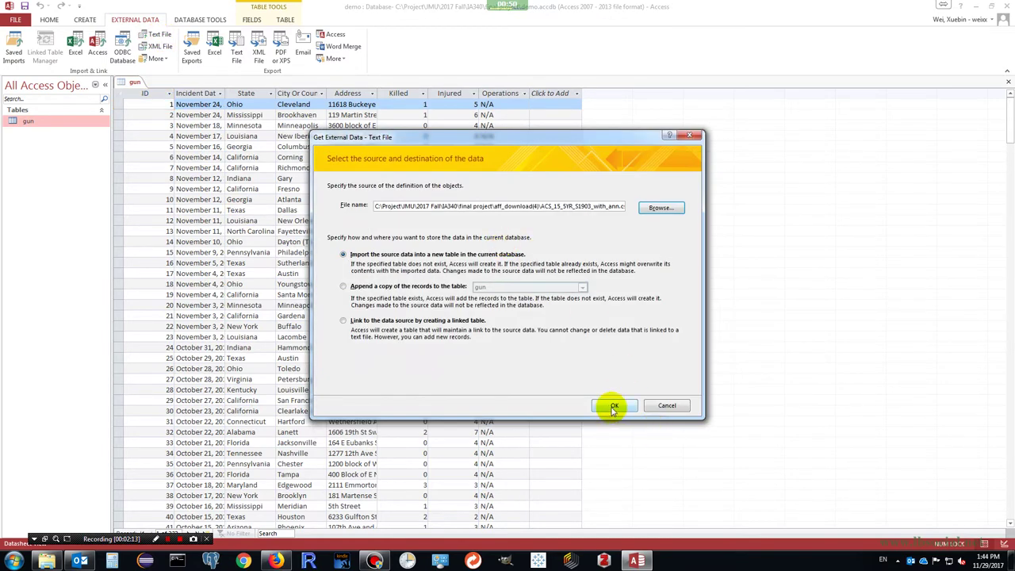
click(612, 406)
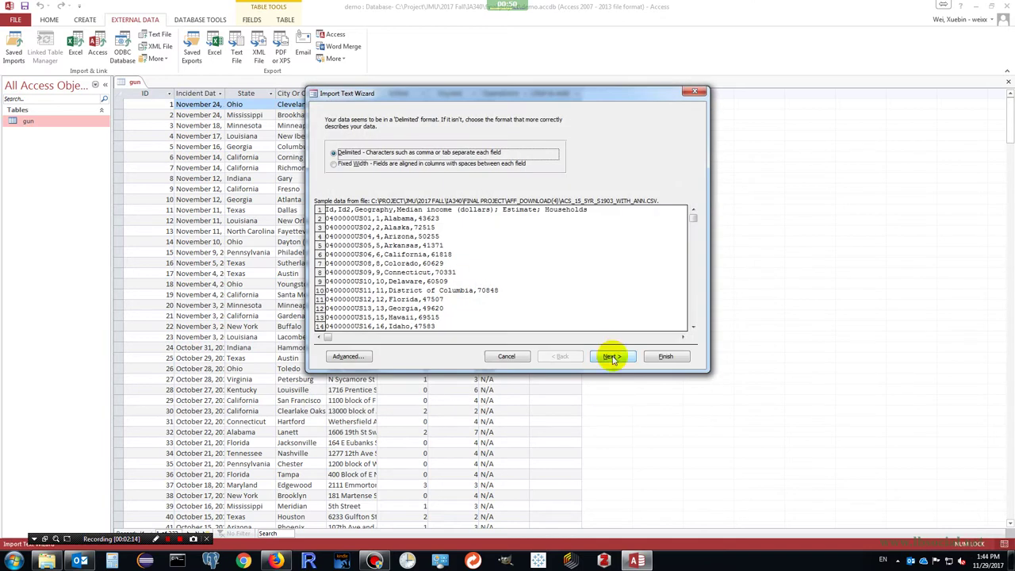
Step: Set the income import to delimited format with comma separators, using the first row as field names
click(610, 358)
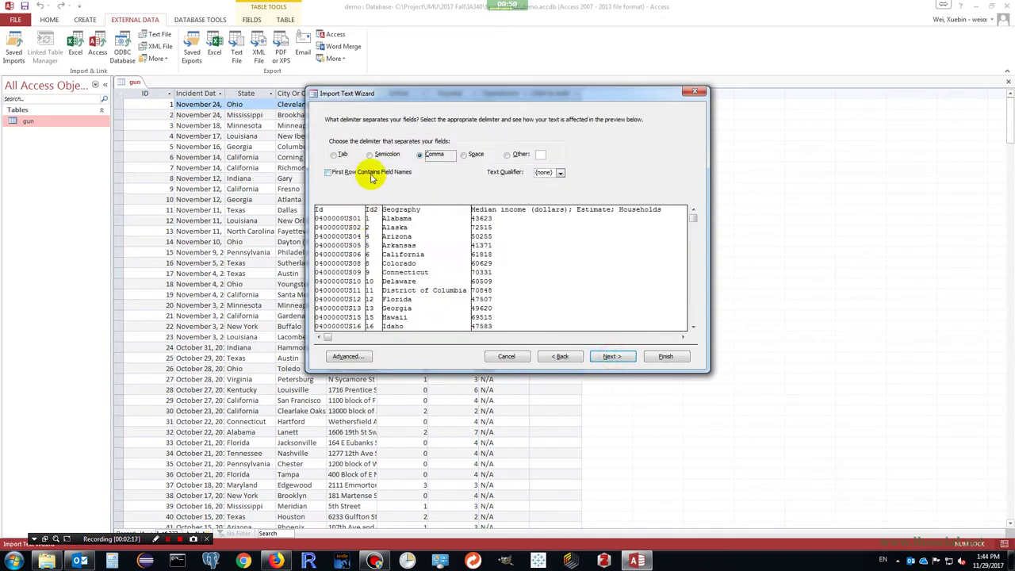
click(364, 174)
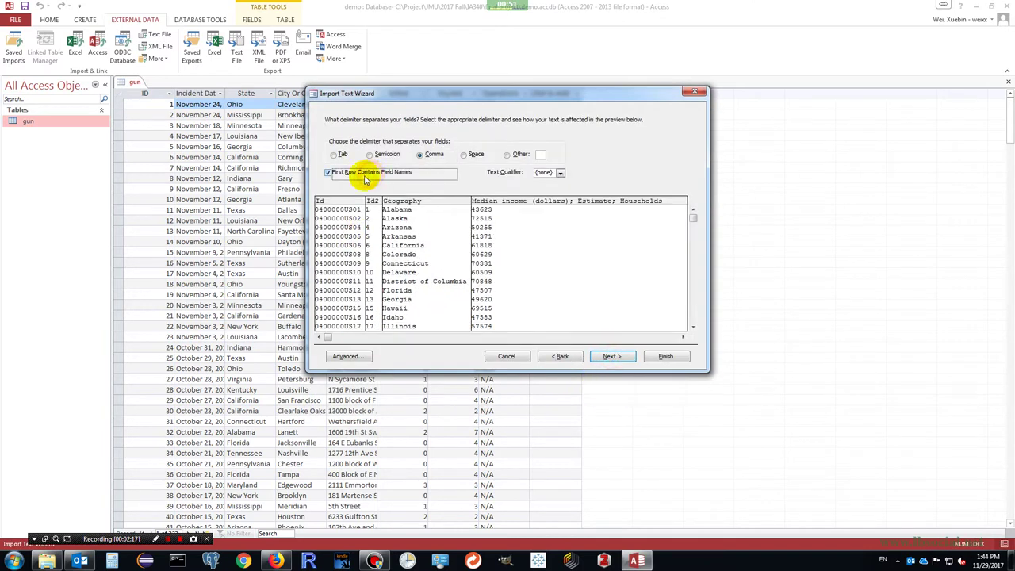
click(615, 356)
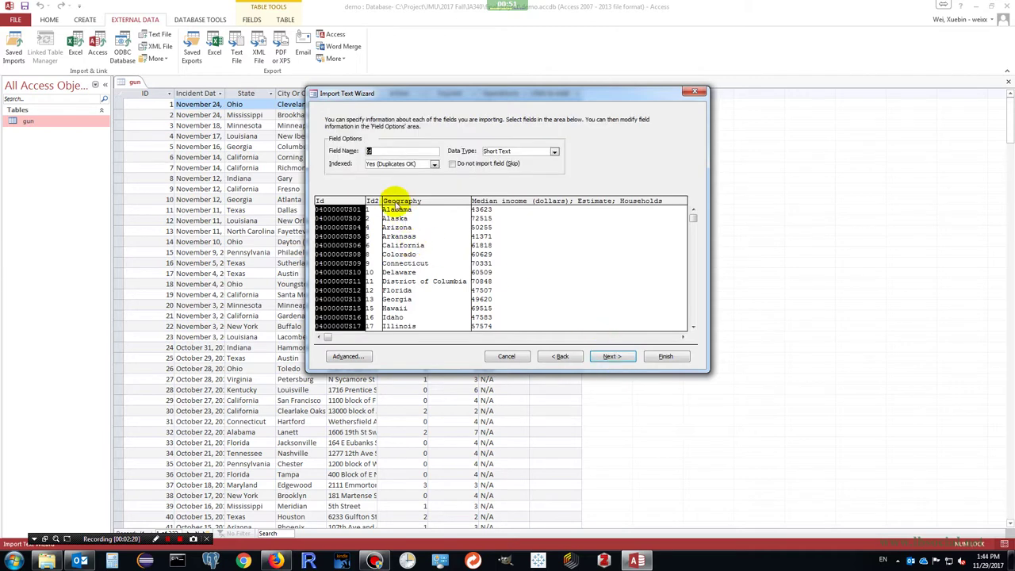
Step: Shorten the name of the household median income estimate field to Median income
click(479, 199)
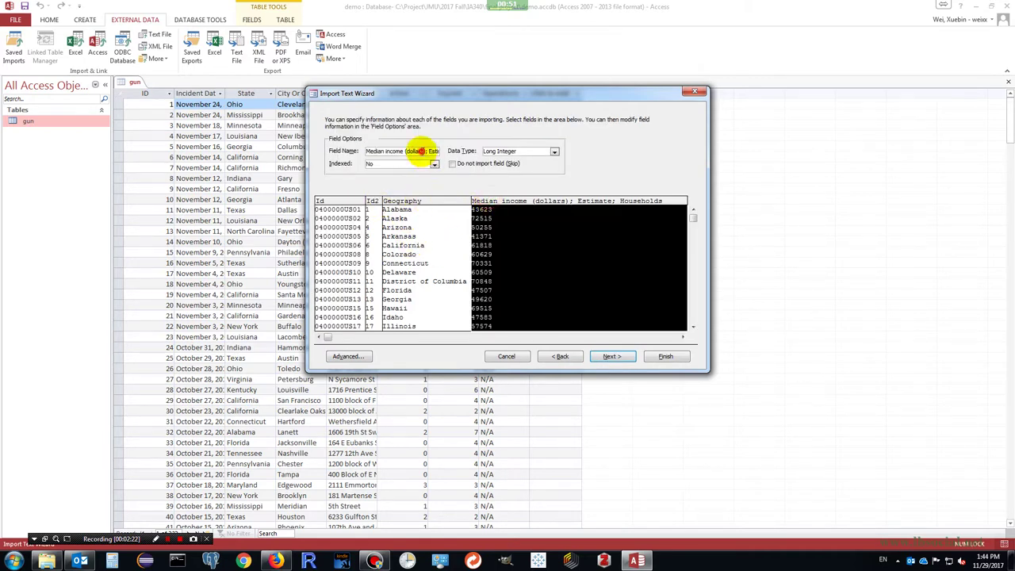
drag(405, 152, 746, 152)
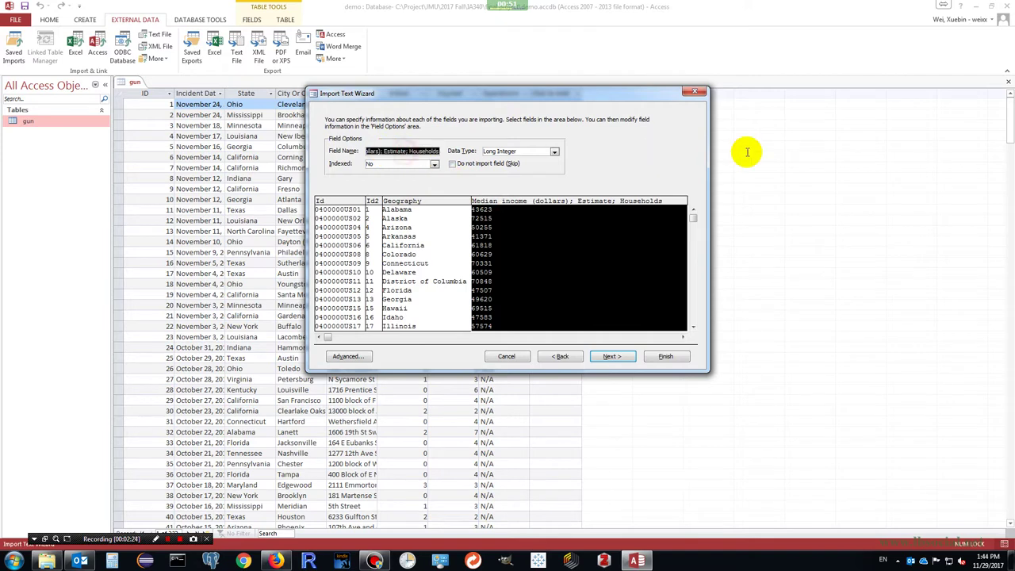
click(612, 356)
Step: Choose Id as the primary key and import the data into a table named income without saving the import steps
click(424, 158)
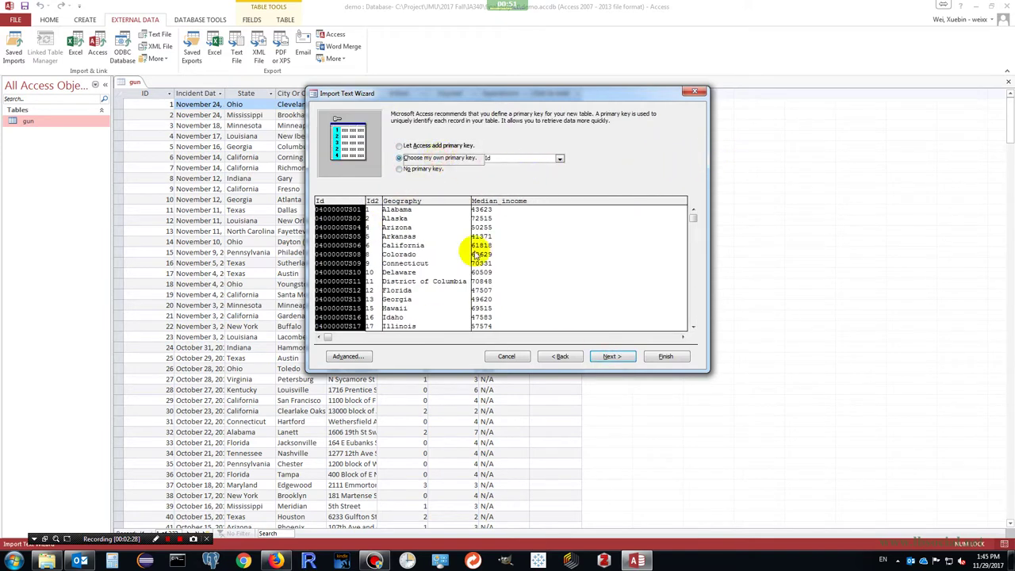
click(157, 539)
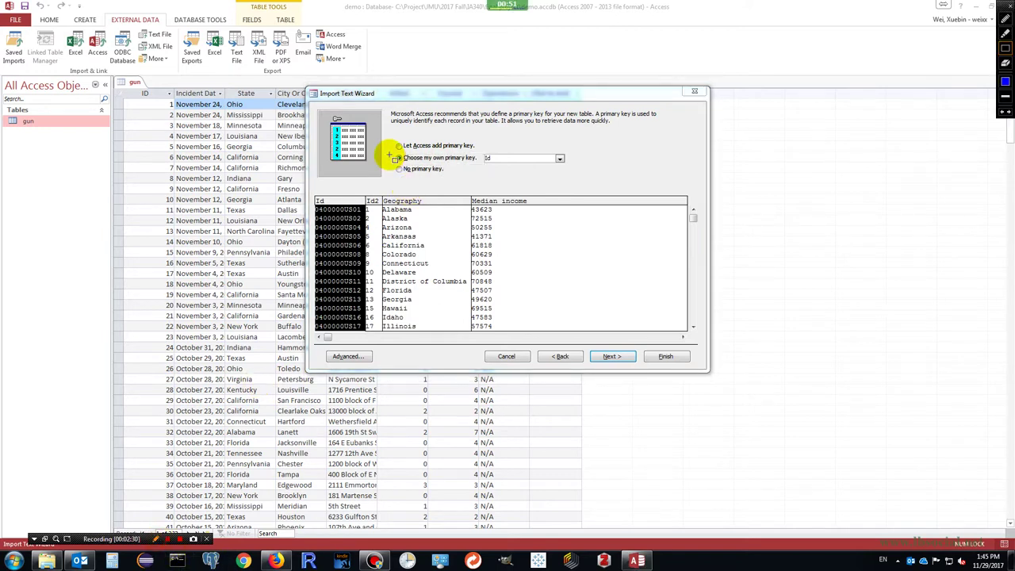
drag(389, 154, 577, 164)
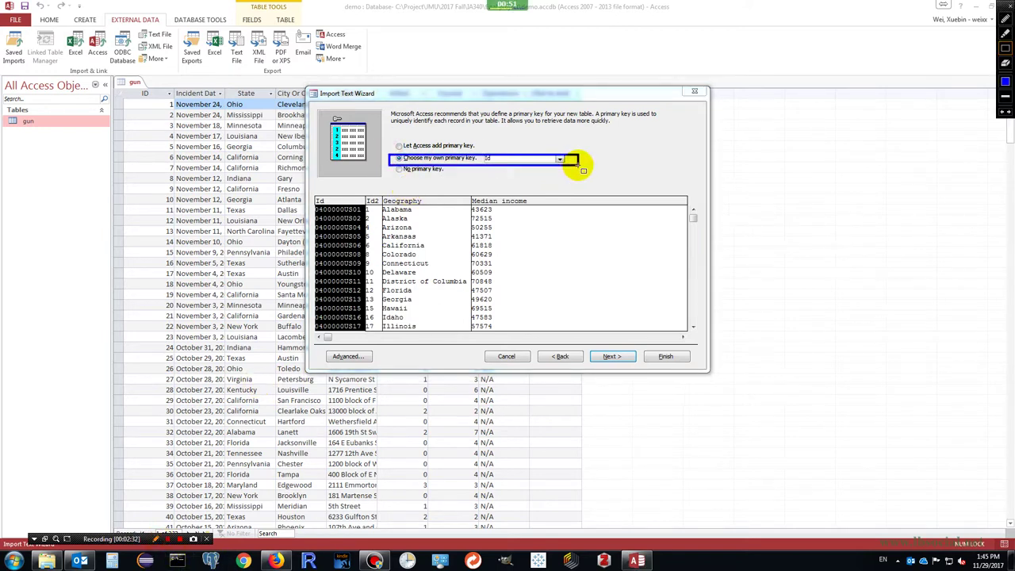
click(159, 538)
click(611, 356)
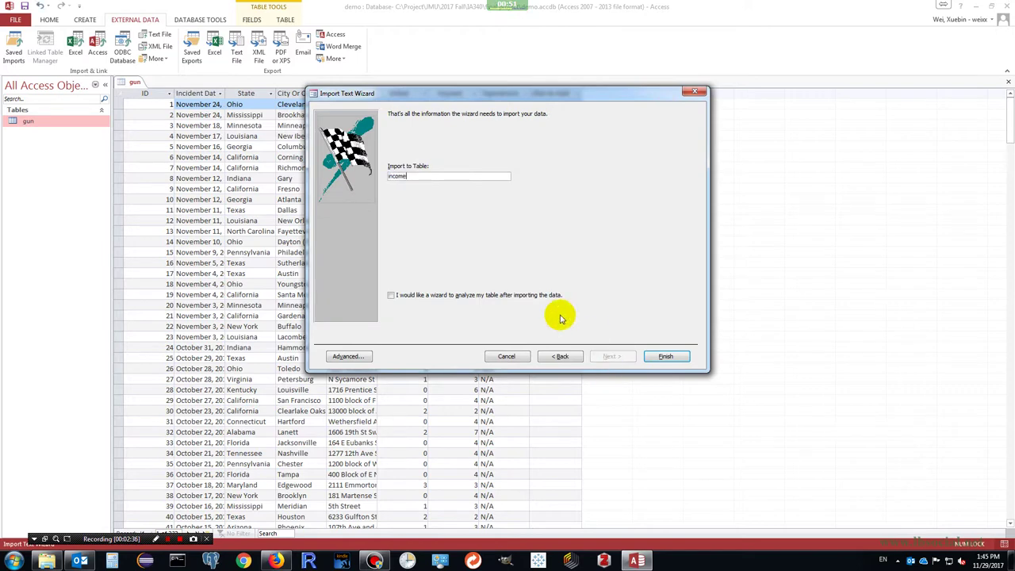
click(672, 356)
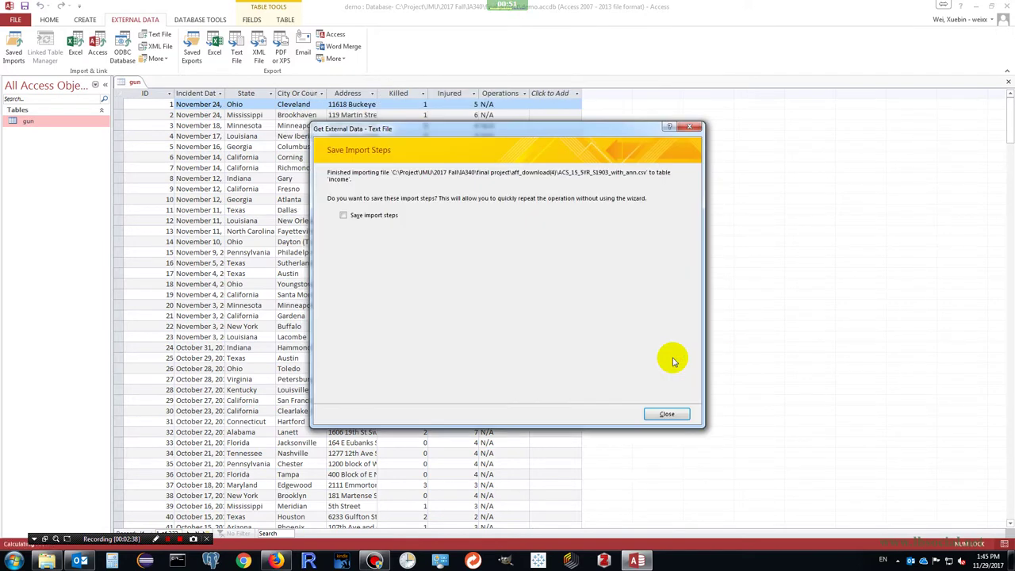
click(666, 413)
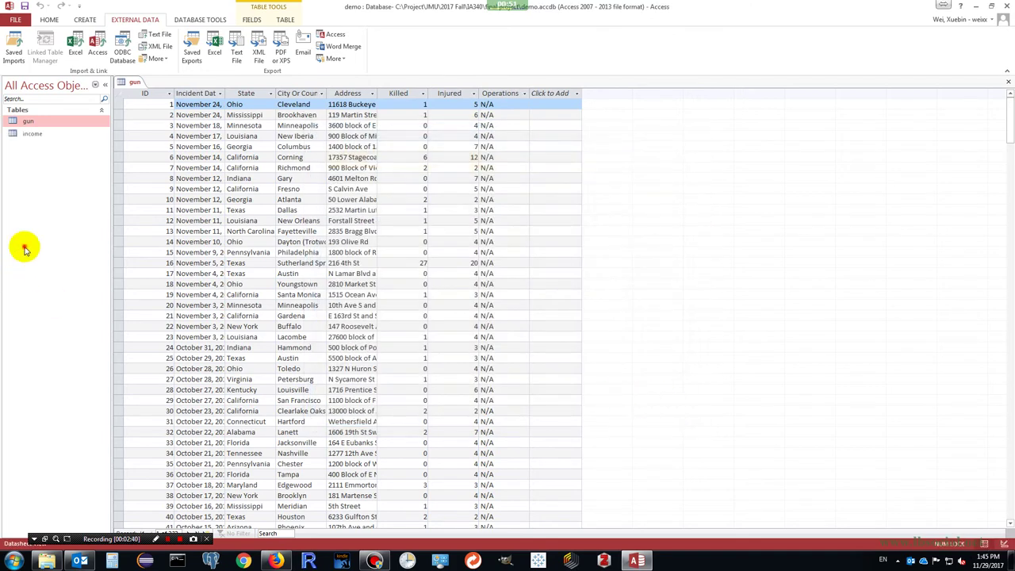
Step: Review the imported records in the gun table, then open the income table and look through its rows
scroll(285, 243, down, 7)
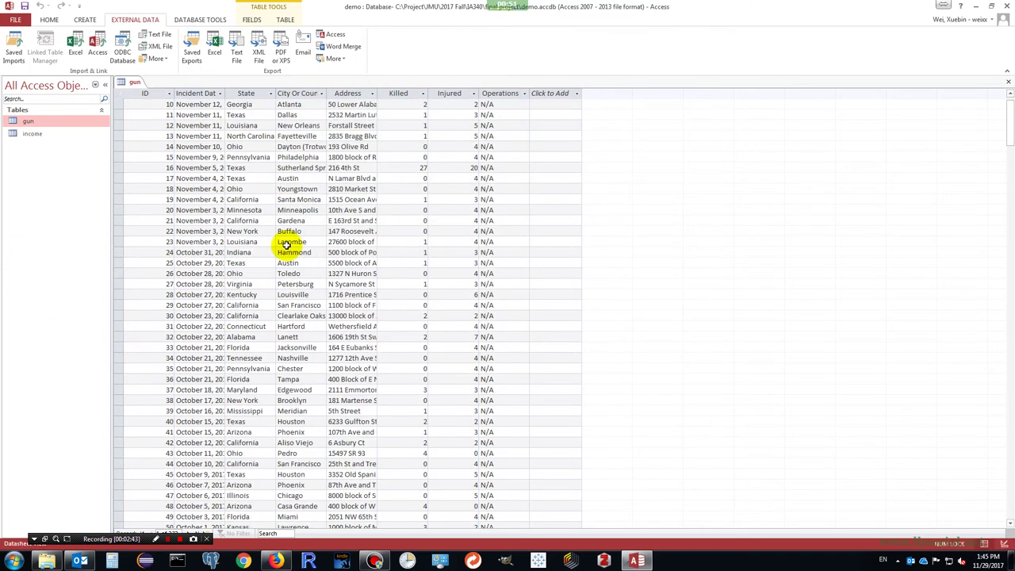
scroll(355, 421, up, 7)
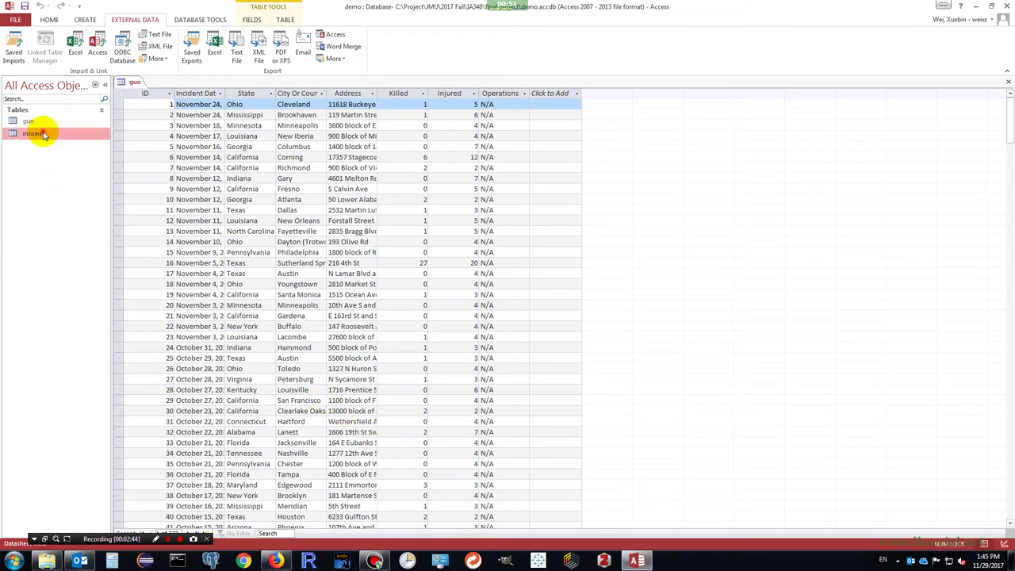
double_click(33, 133)
scroll(187, 314, down, 9)
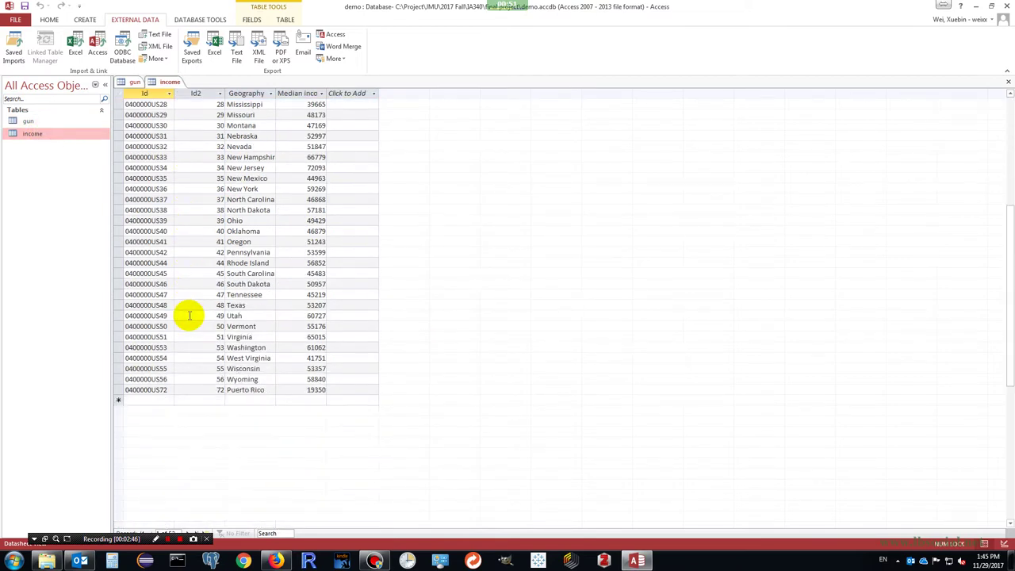
scroll(189, 316, up, 9)
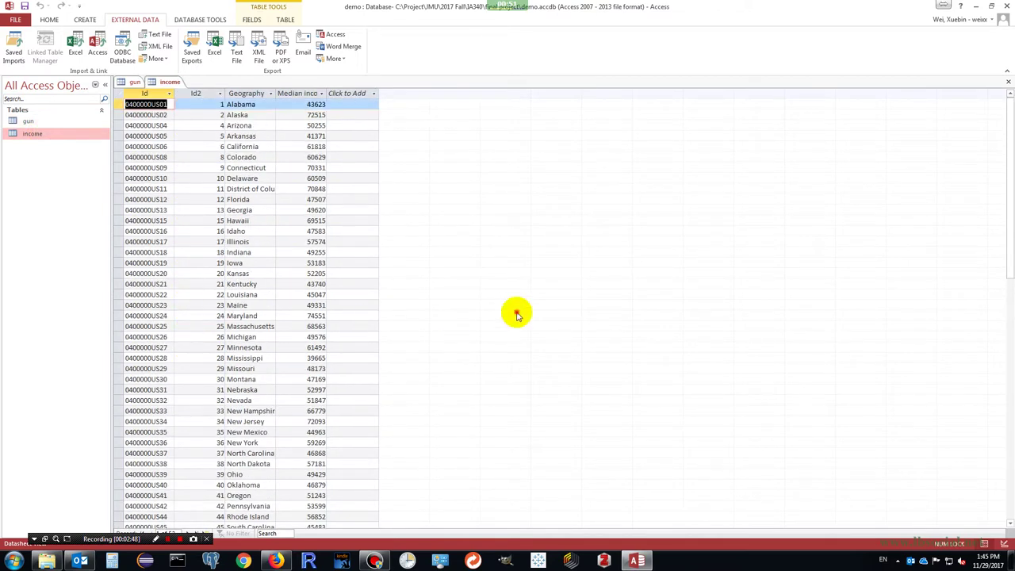
Step: Create a new design query containing only the gun table, removing the duplicate copy gun_1
click(85, 19)
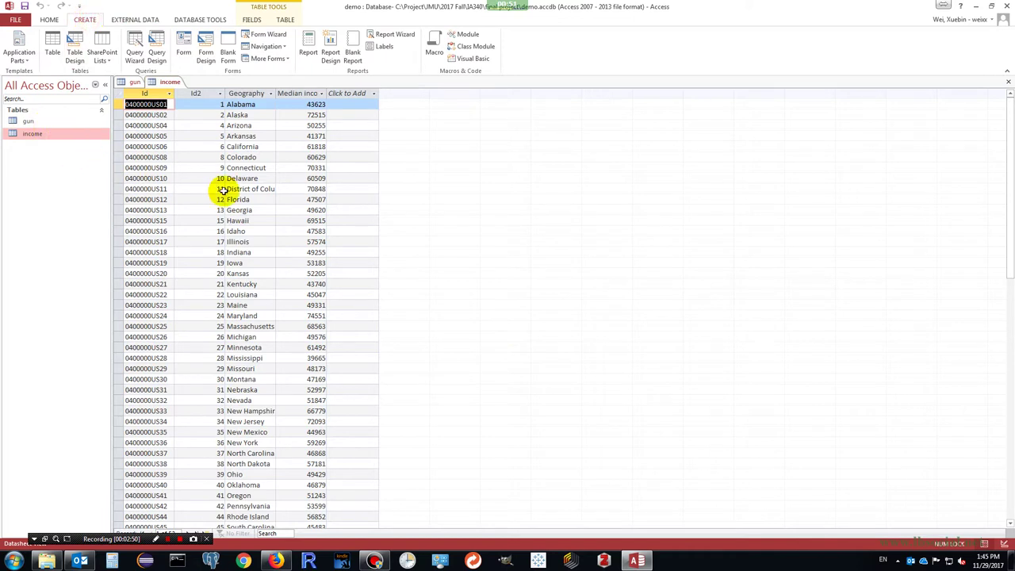
click(158, 55)
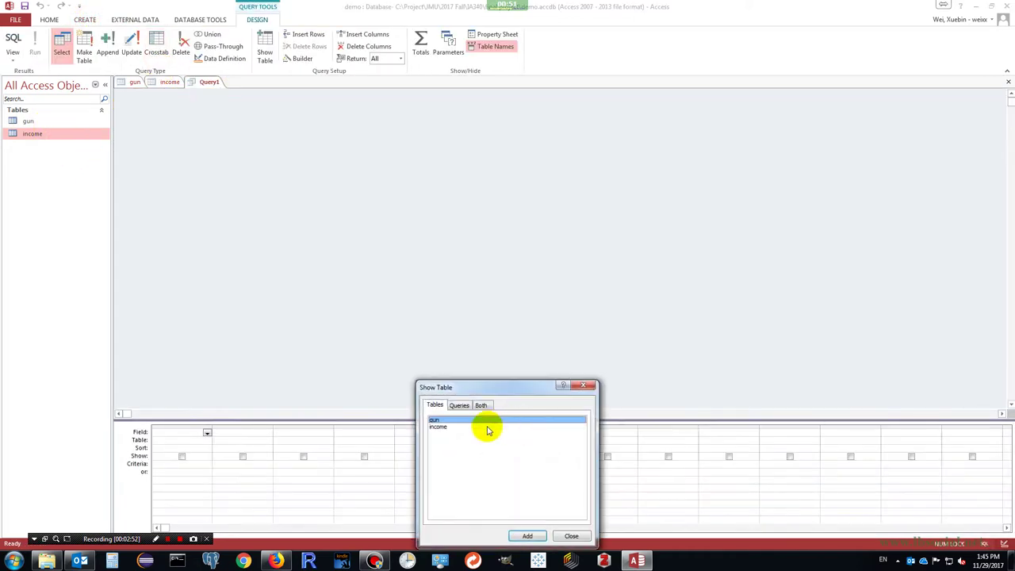
double_click(458, 421)
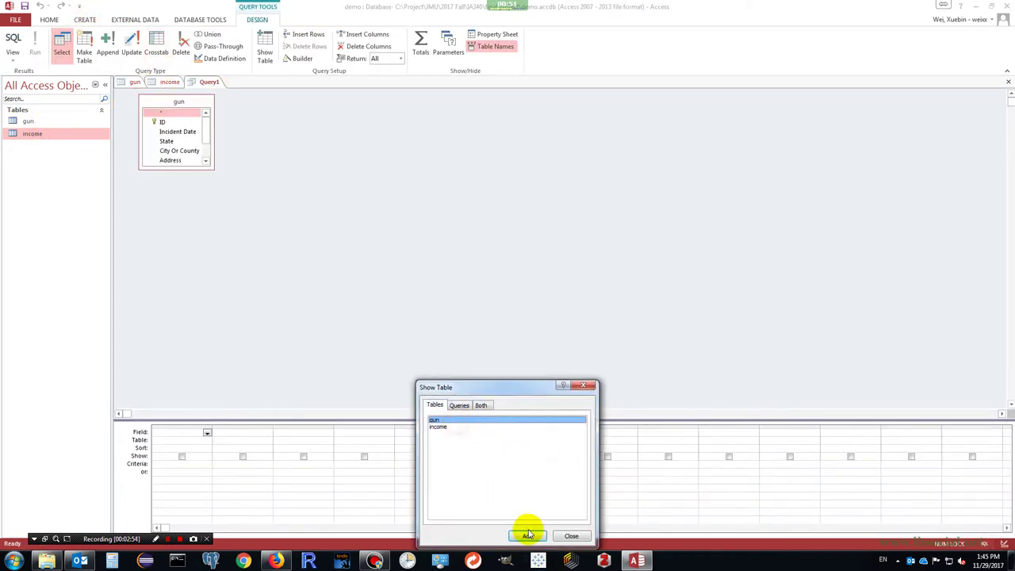
click(527, 536)
click(569, 537)
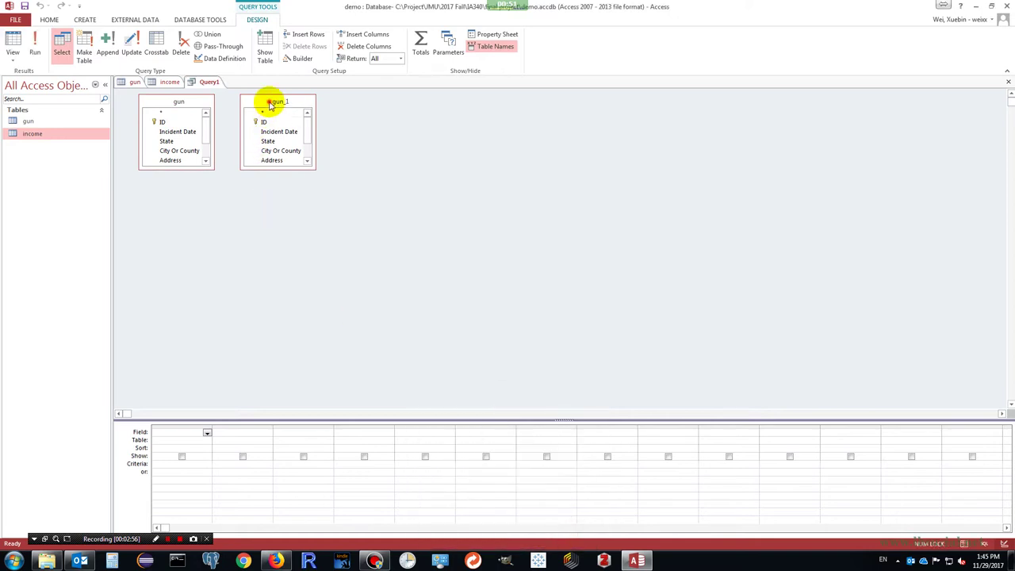
right_click(273, 101)
click(290, 109)
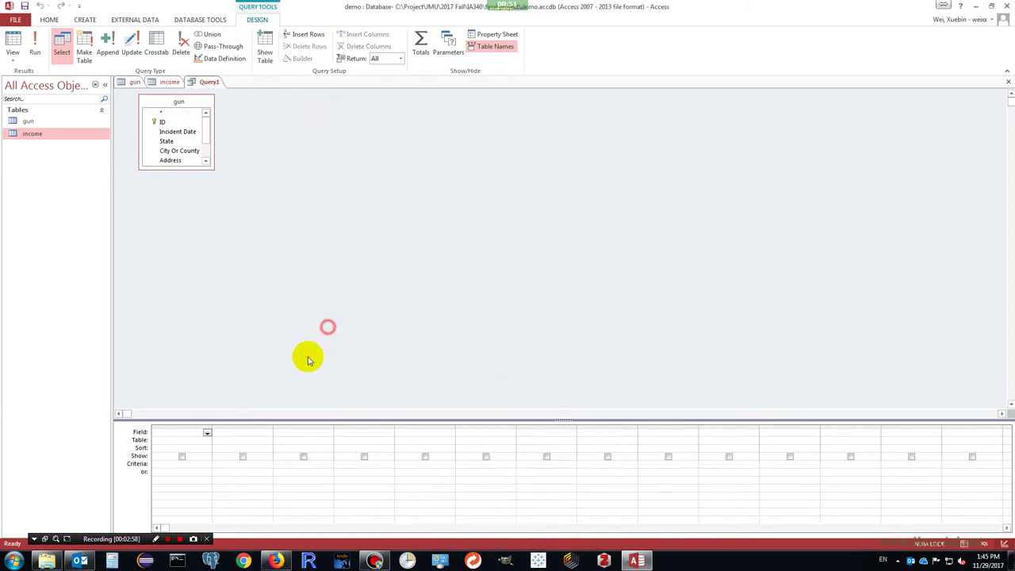
Step: Add the State, Killed and Injured fields of the gun table to the query
click(206, 433)
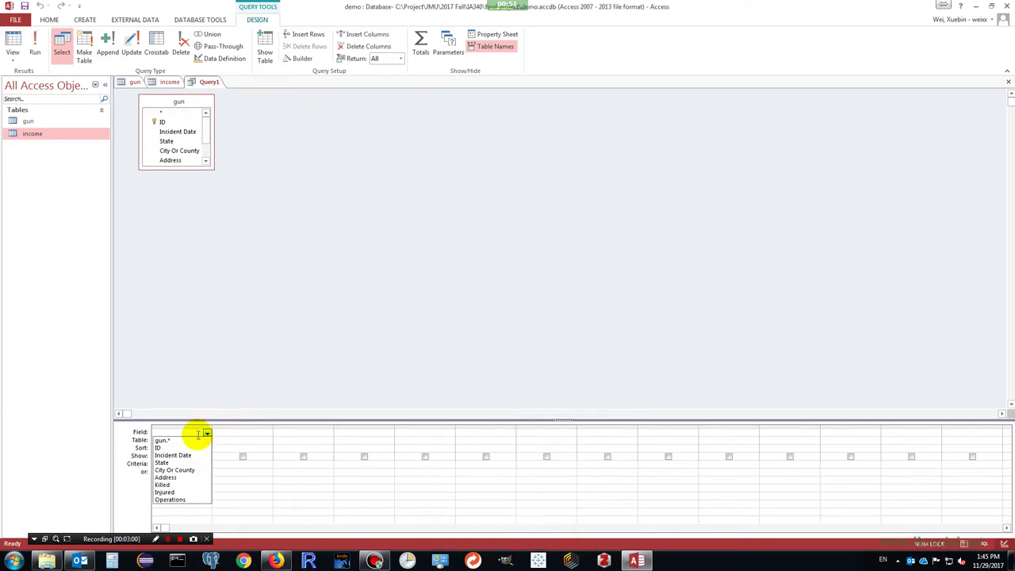
click(174, 463)
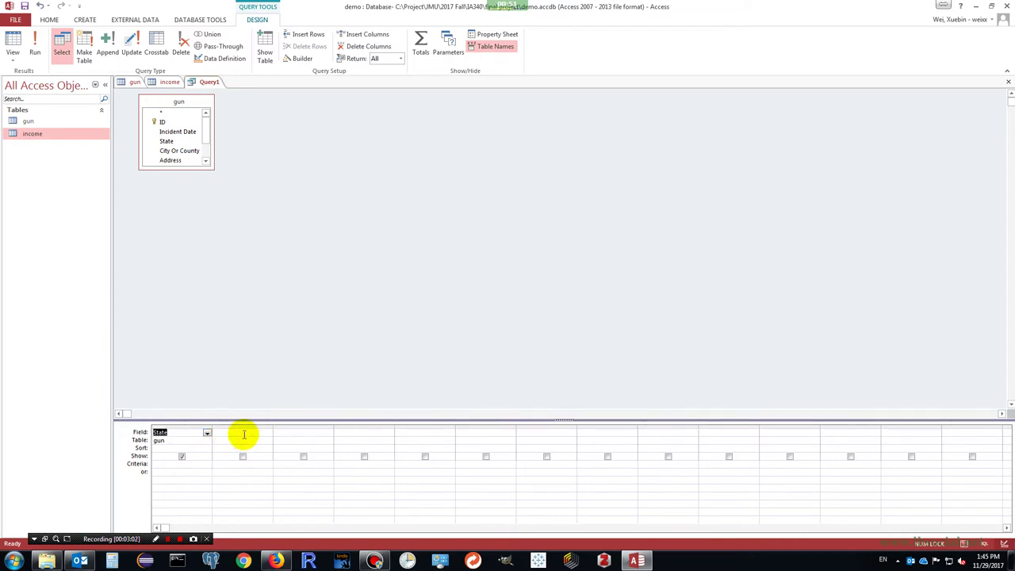
click(267, 432)
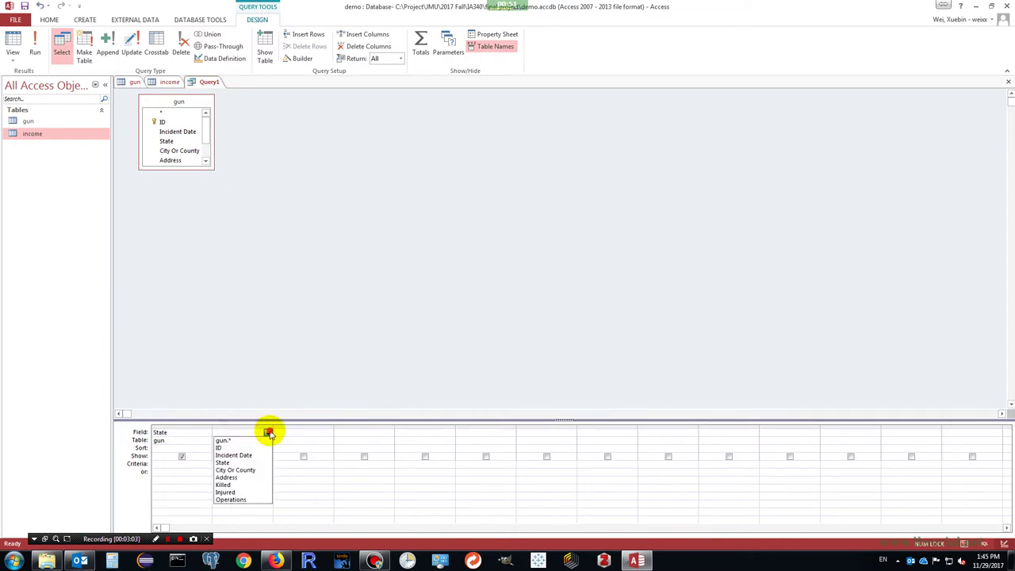
click(228, 485)
click(326, 432)
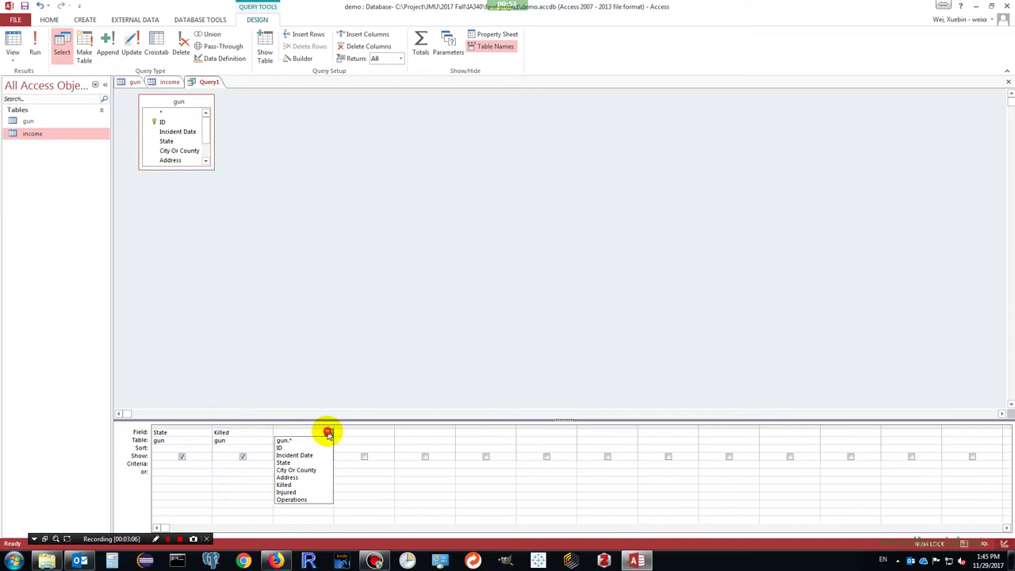
click(300, 492)
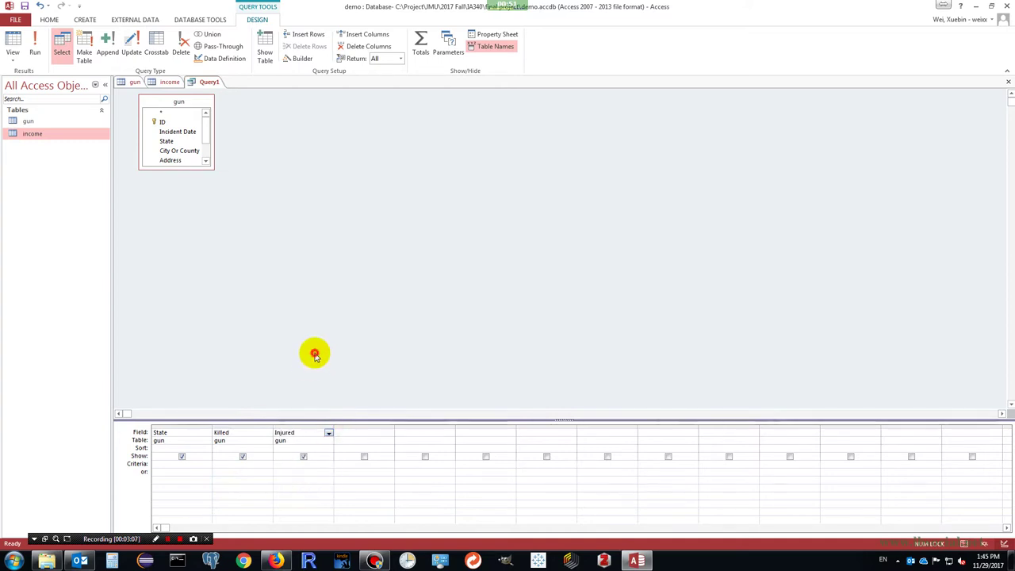
Step: Turn on totals for the query, grouping by State and summing both Killed and Injured
click(420, 48)
click(266, 449)
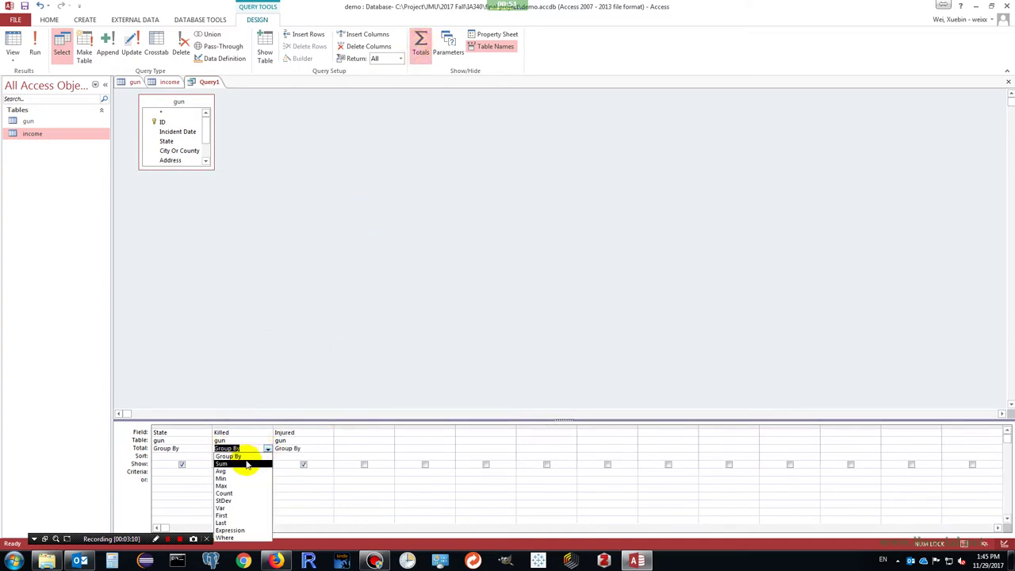
click(245, 464)
click(311, 449)
click(327, 449)
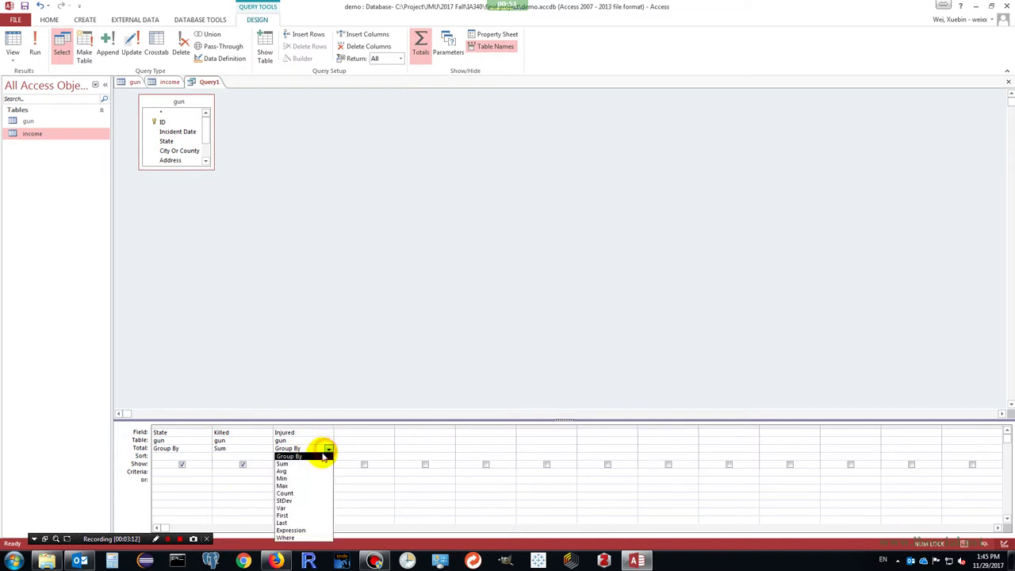
click(305, 463)
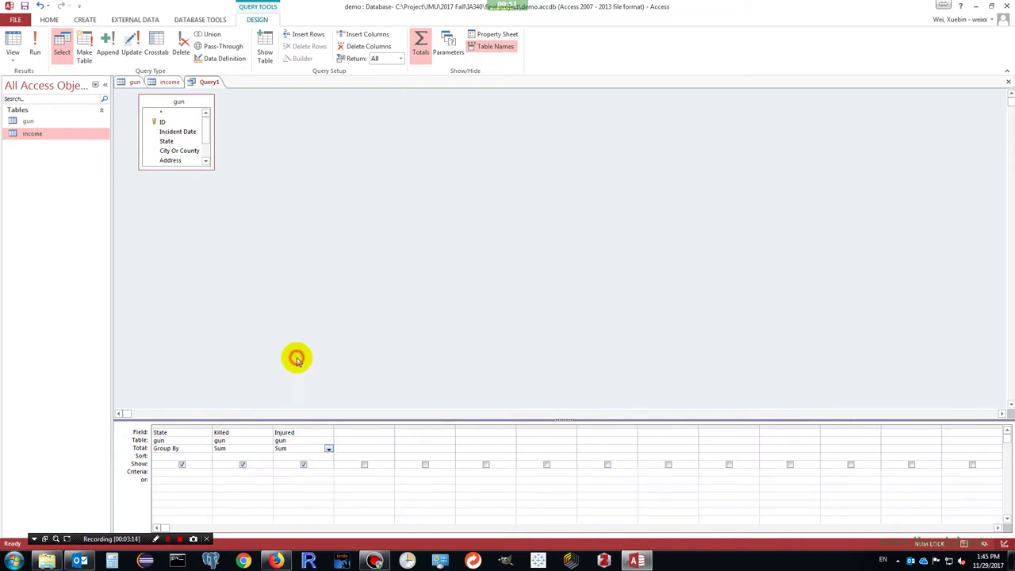
Step: Run the totals query as a make-table query that creates sum_gun in the current database, and open the new table
click(84, 57)
click(502, 181)
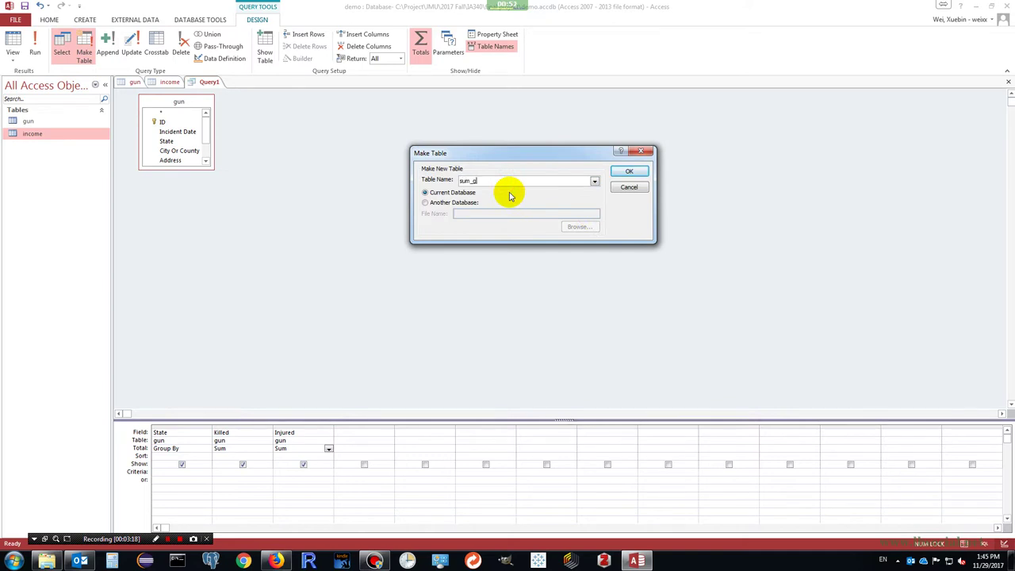
text(sum_gun)
click(625, 171)
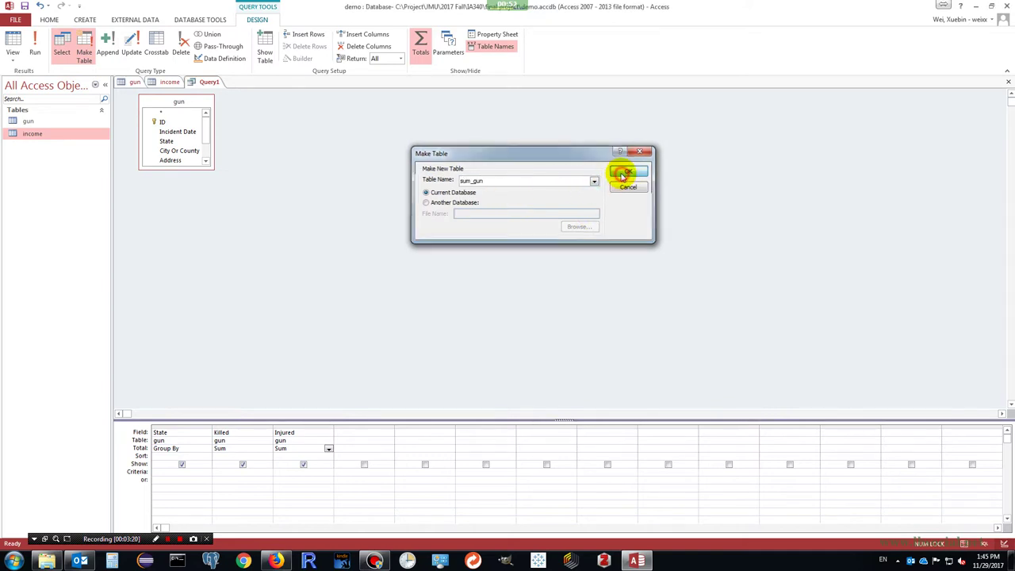
click(35, 43)
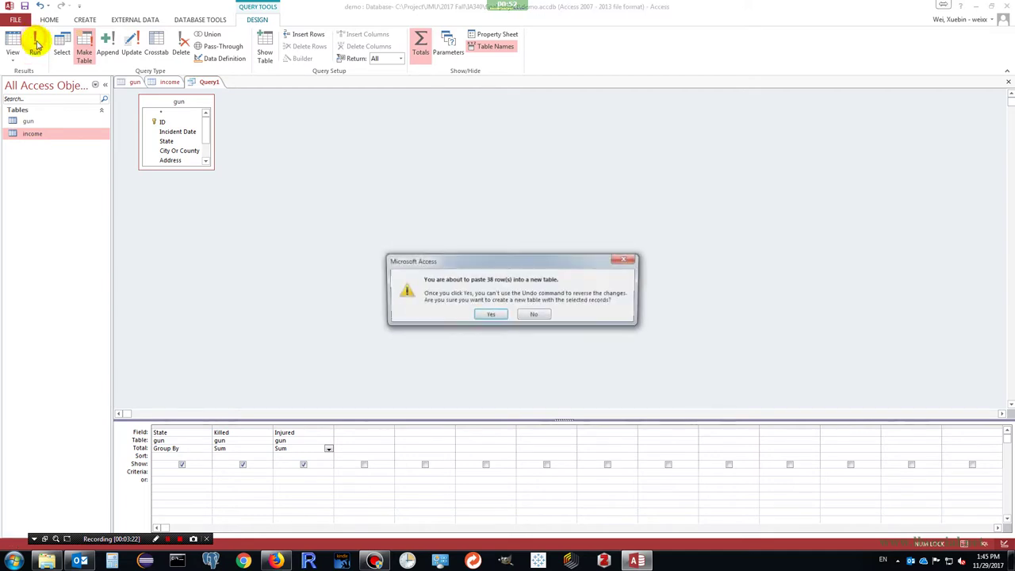
click(488, 316)
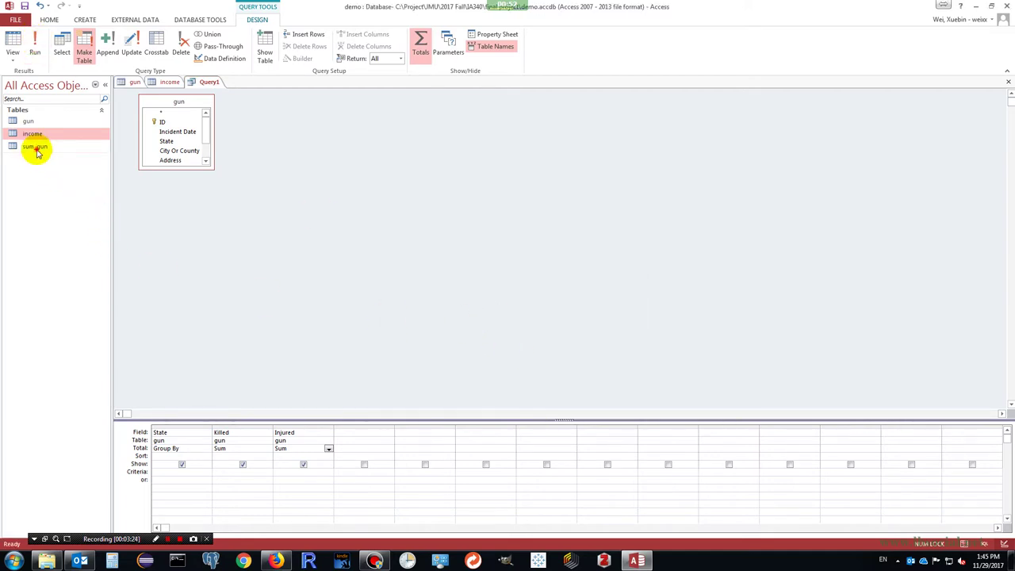
double_click(35, 147)
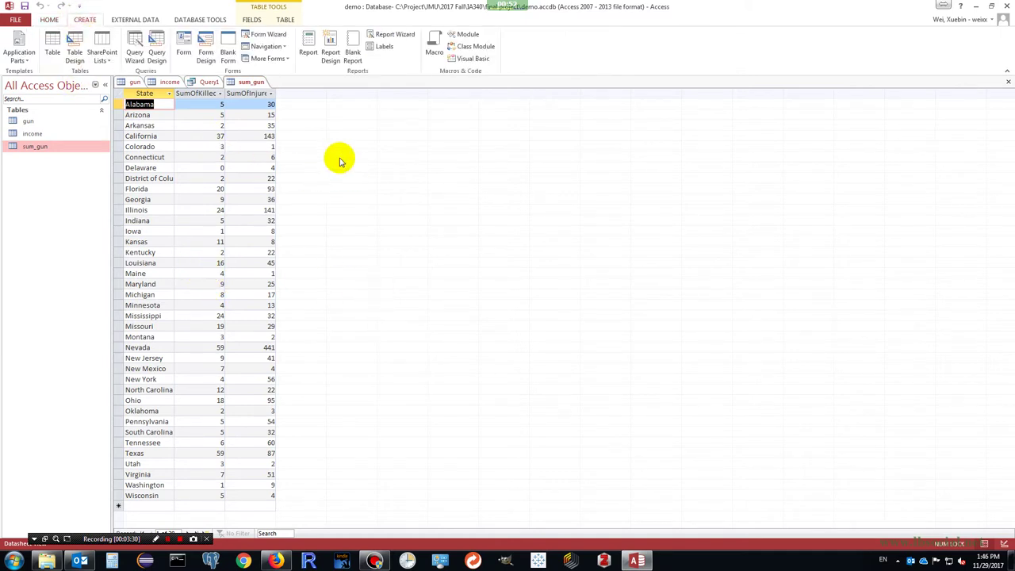
Step: Create a second design query with the income and sum_gun tables, joining Geography to State
click(155, 48)
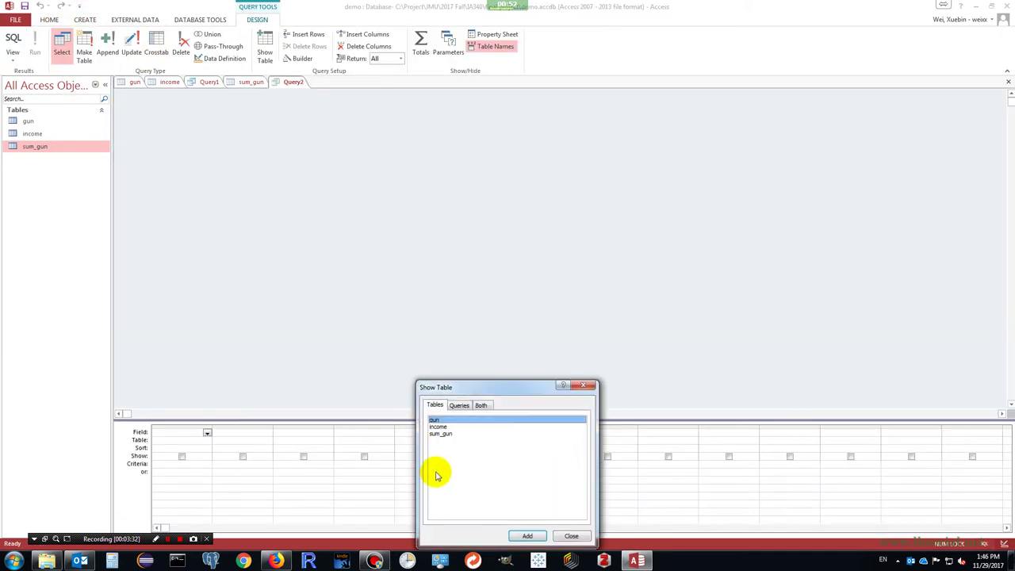
click(443, 435)
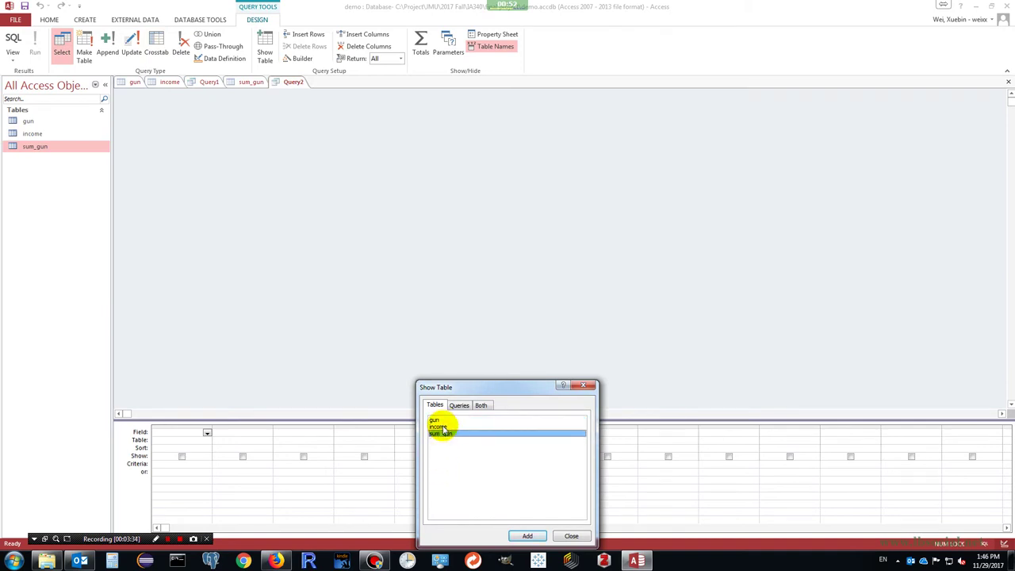
shift+click(442, 427)
click(525, 538)
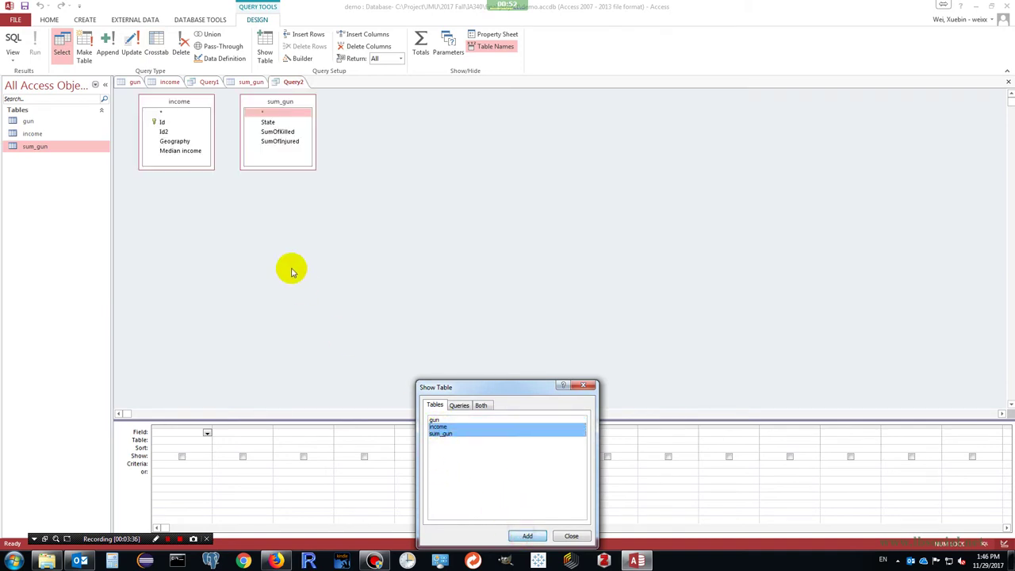
click(583, 385)
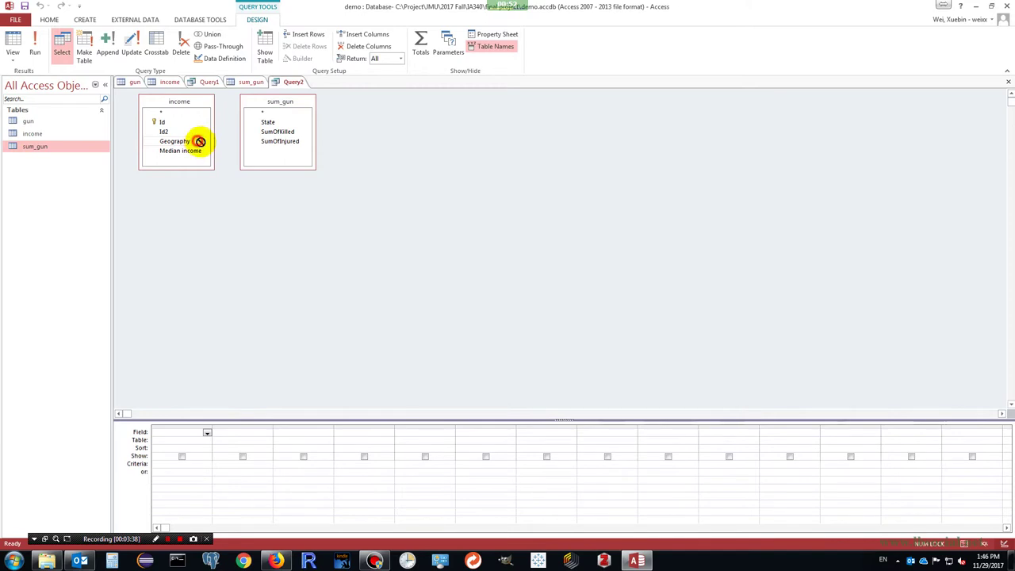
drag(200, 141, 264, 122)
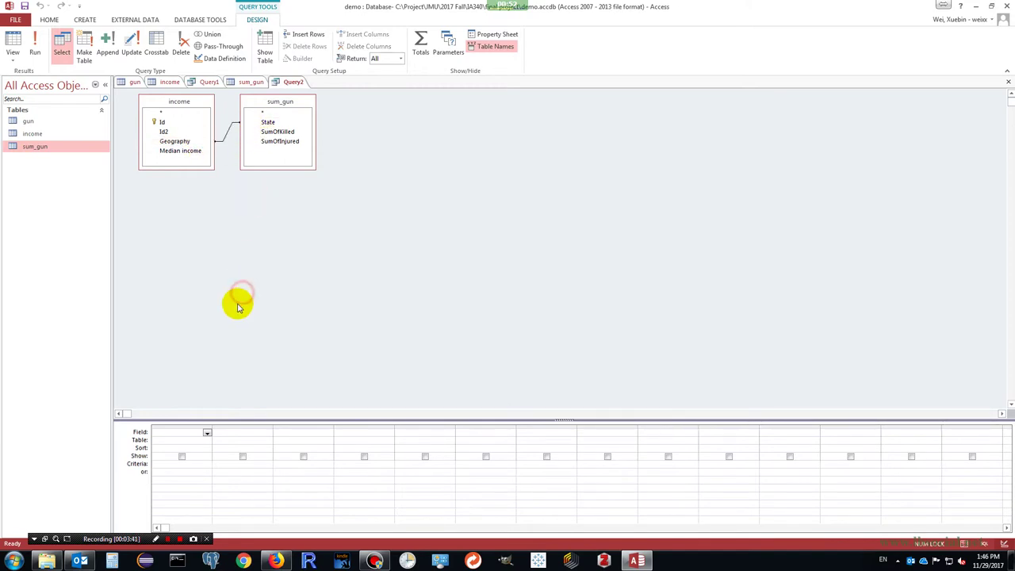
Step: Add Geography and Median income from income plus SumOfKilled and SumOfInjured from sum_gun to the query
click(207, 433)
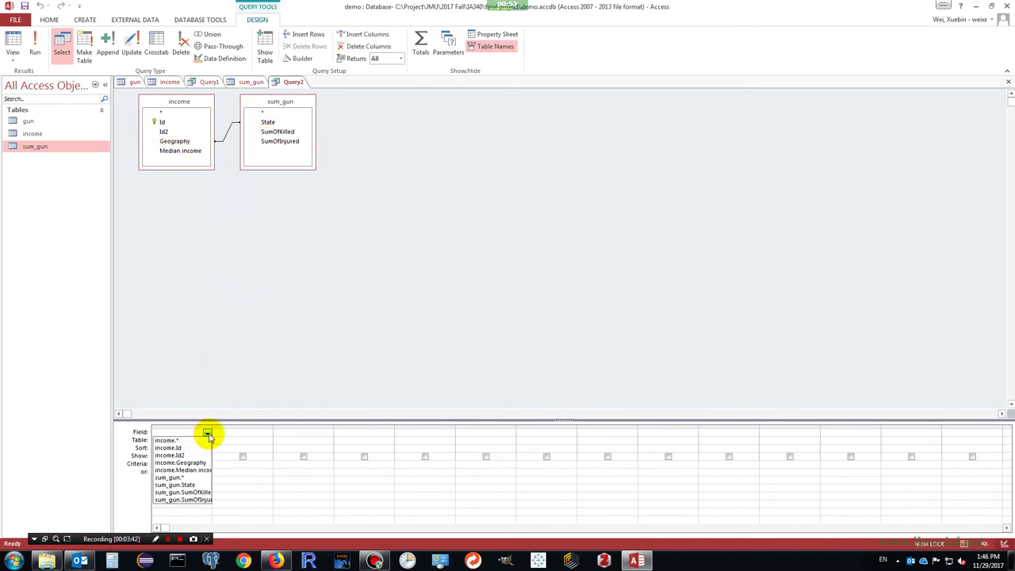
click(198, 462)
click(268, 434)
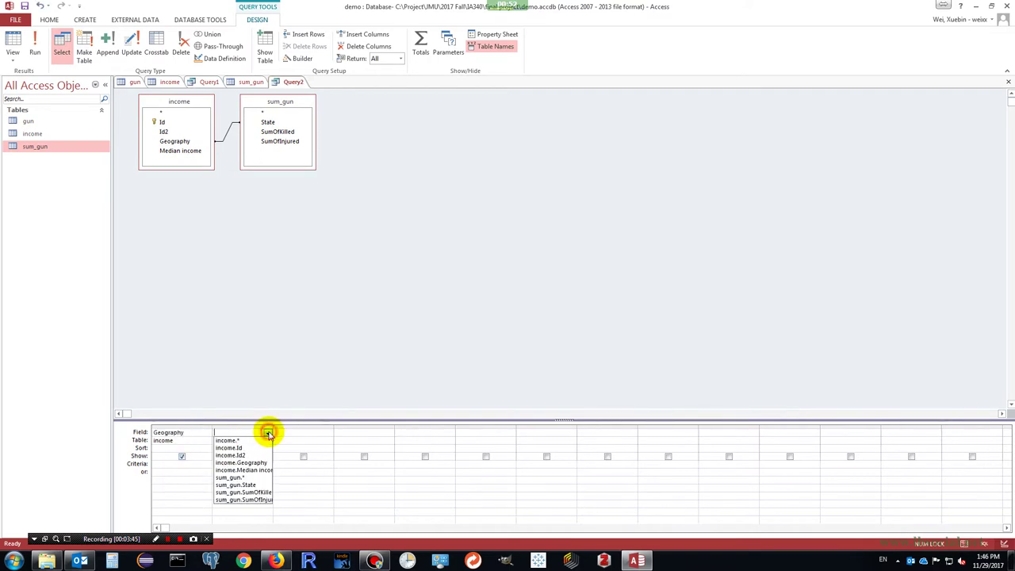
click(248, 469)
click(307, 432)
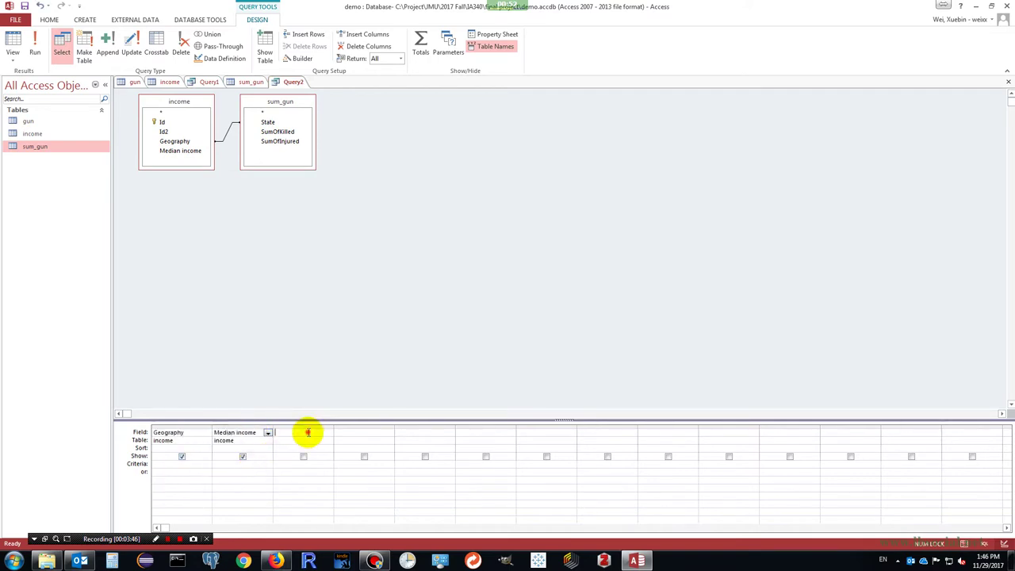
click(327, 434)
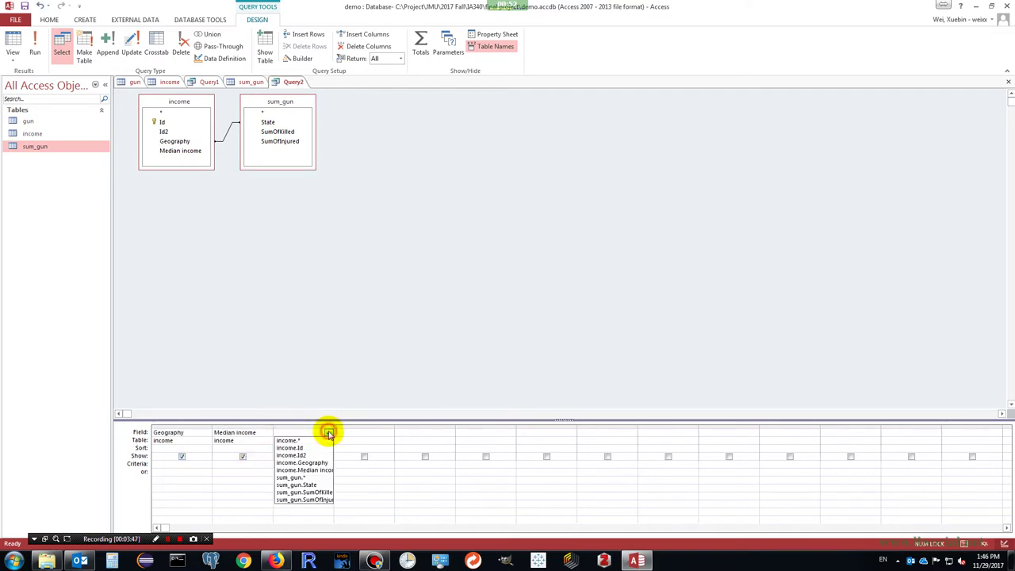
click(325, 493)
click(389, 434)
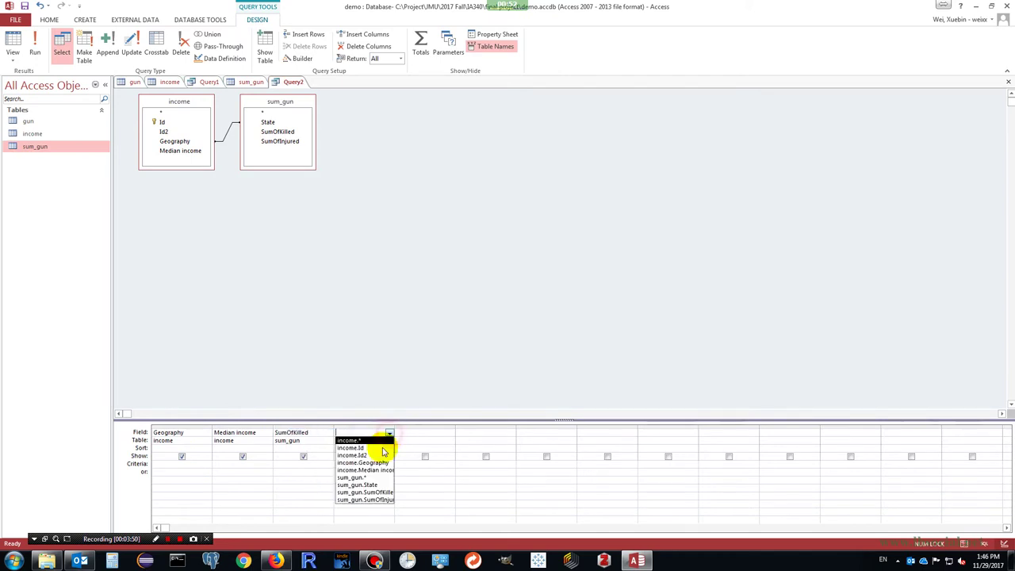
click(371, 494)
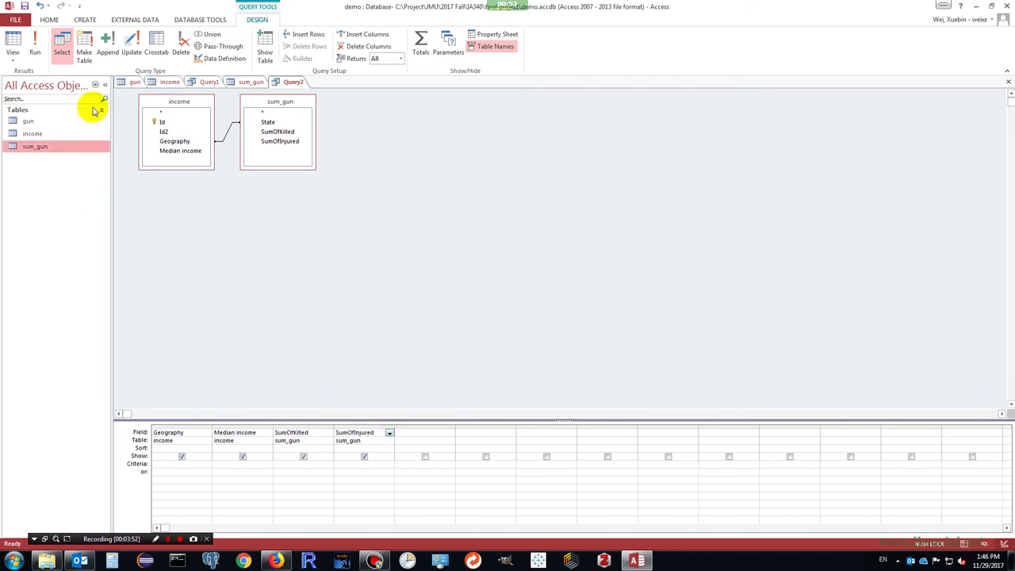
Step: Run the joined query as a make-table query that creates sum_gun_income in the current database, and open the new table
click(84, 53)
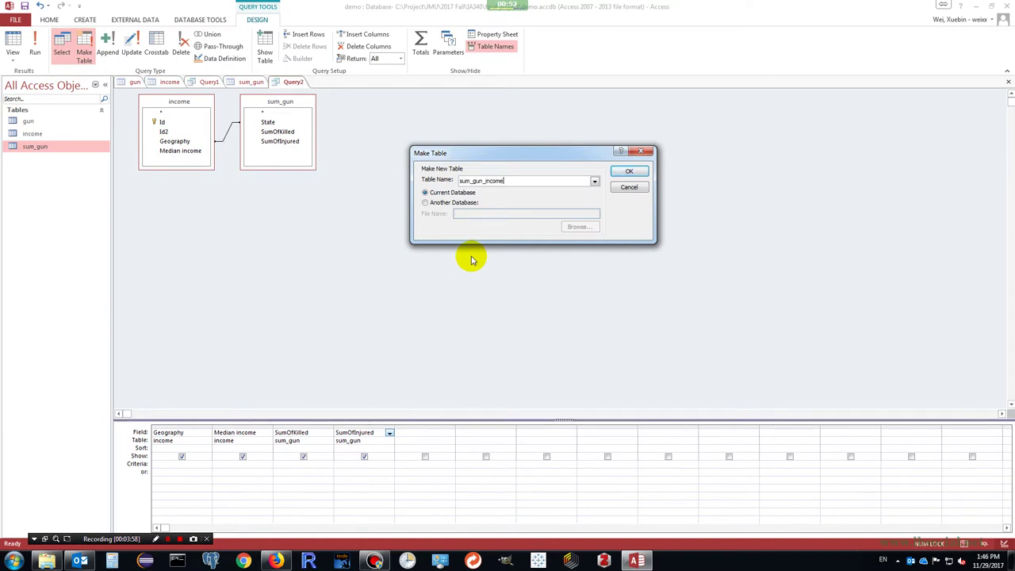
click(628, 172)
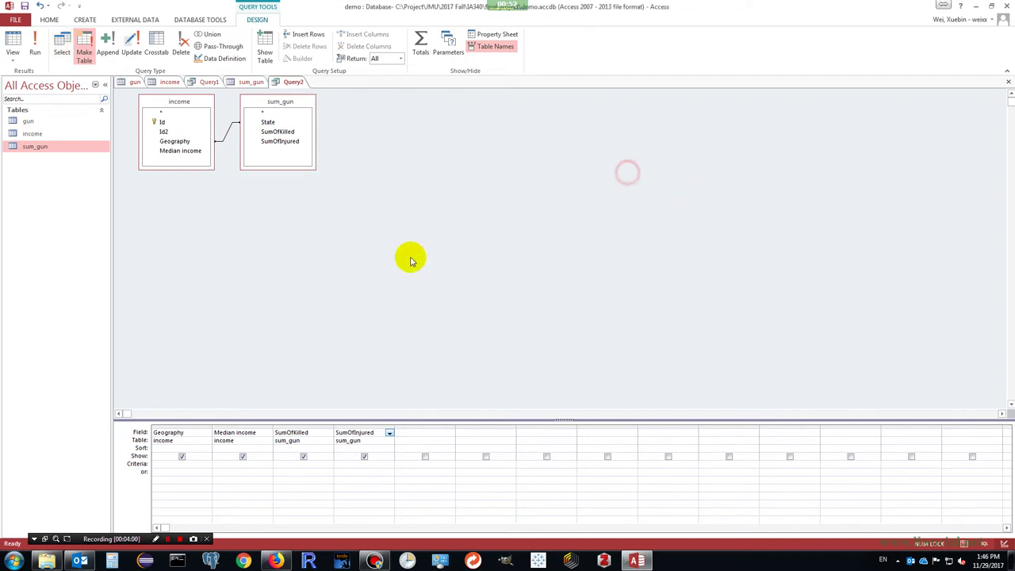
click(34, 49)
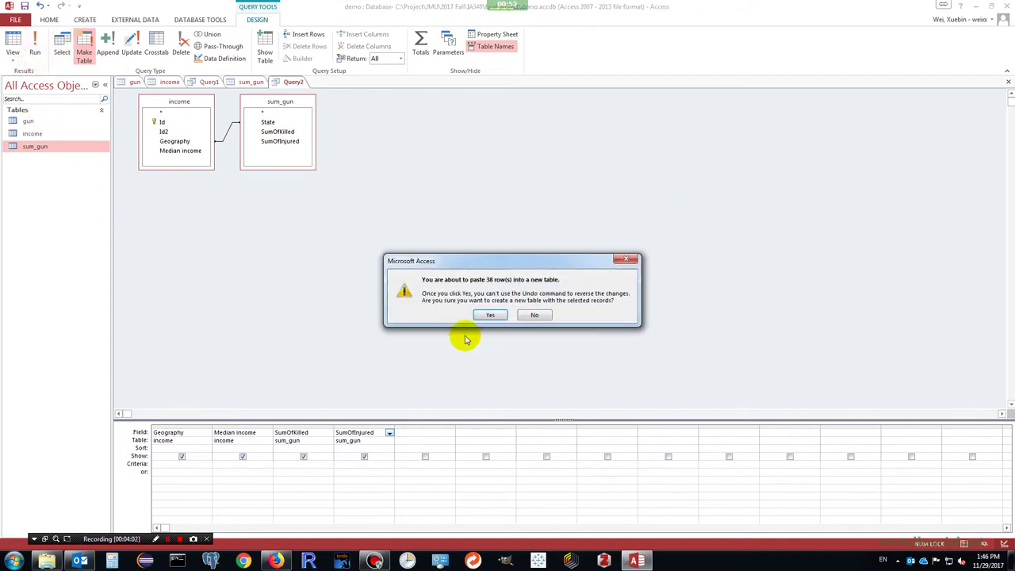
click(493, 314)
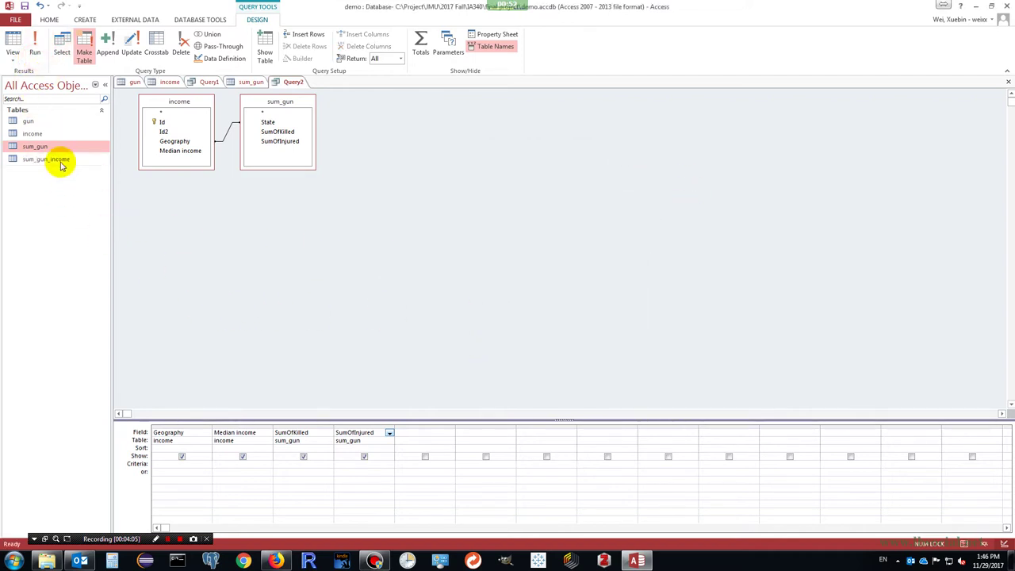
double_click(60, 159)
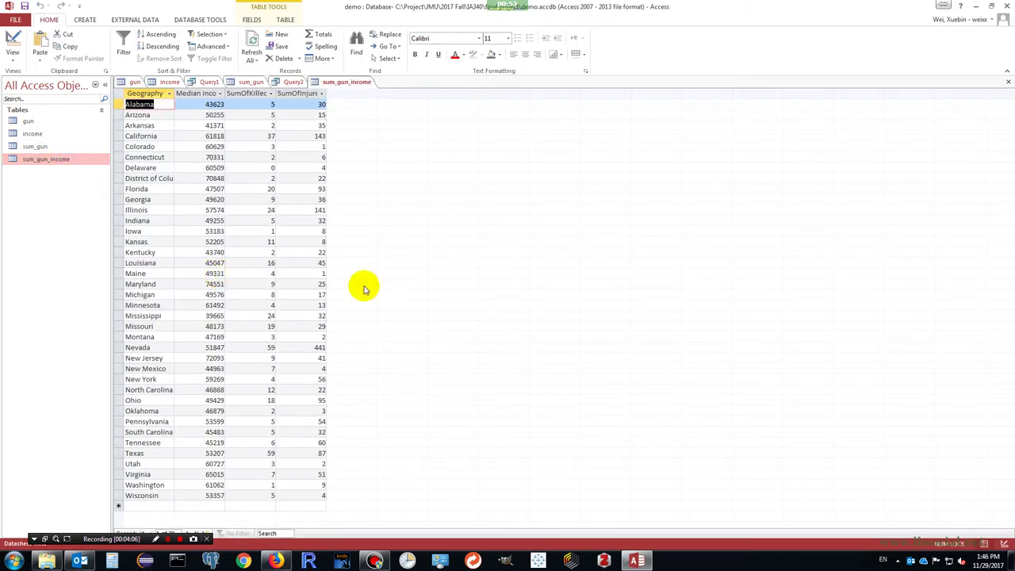
click(418, 297)
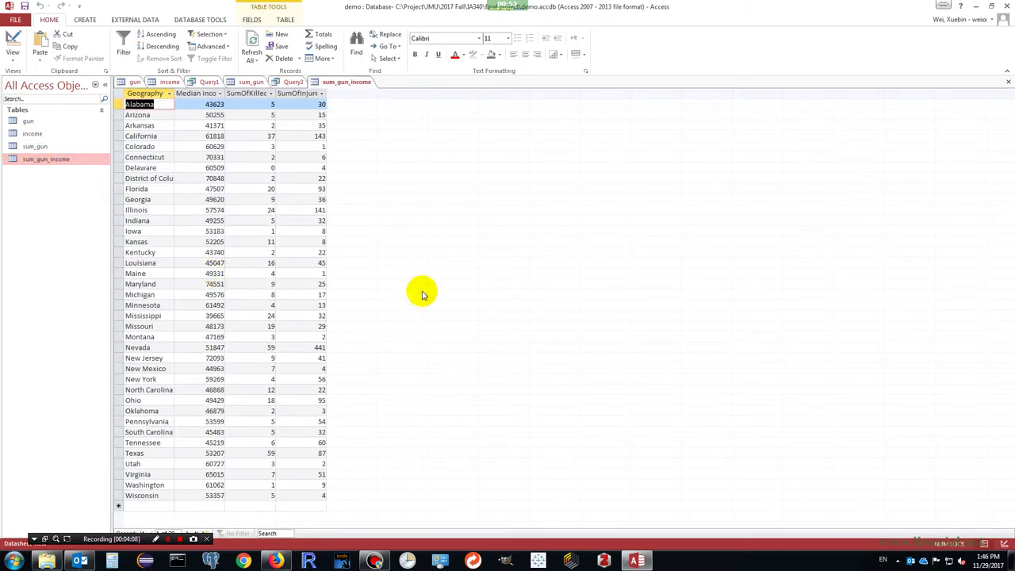
click(559, 417)
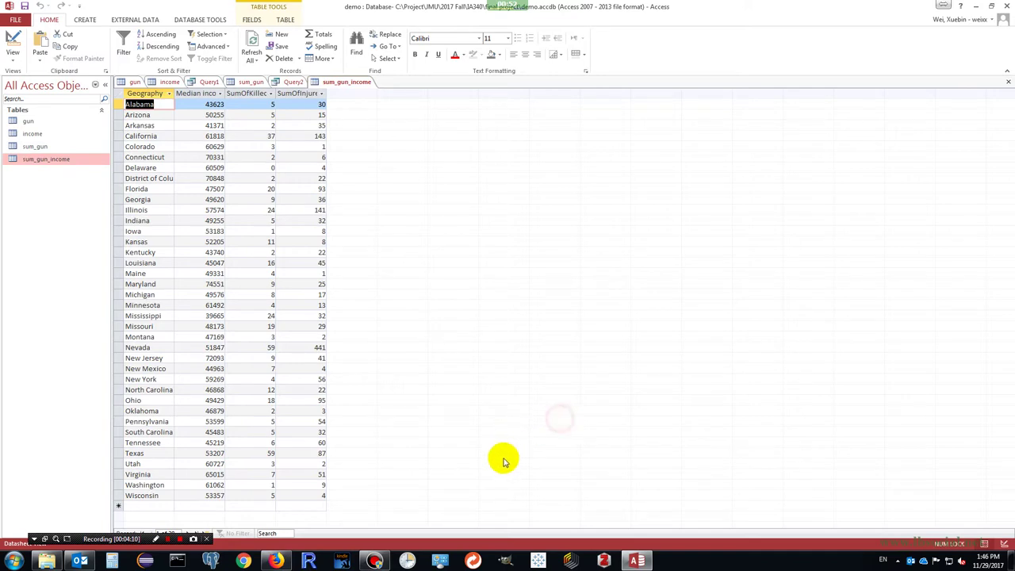
Step: Switch to Tableau and connect to the Access database demo in the final project folder
click(538, 560)
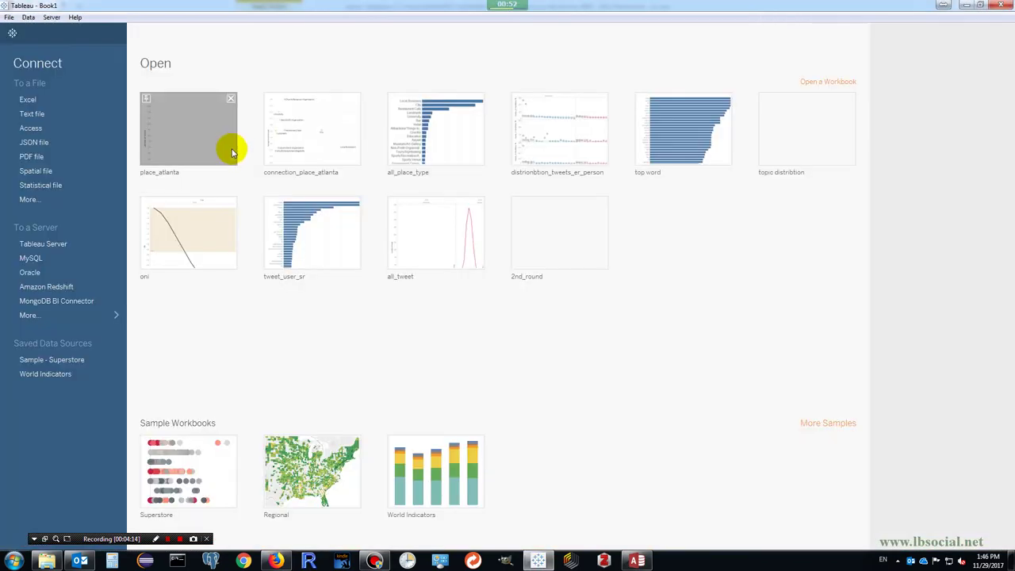
click(36, 129)
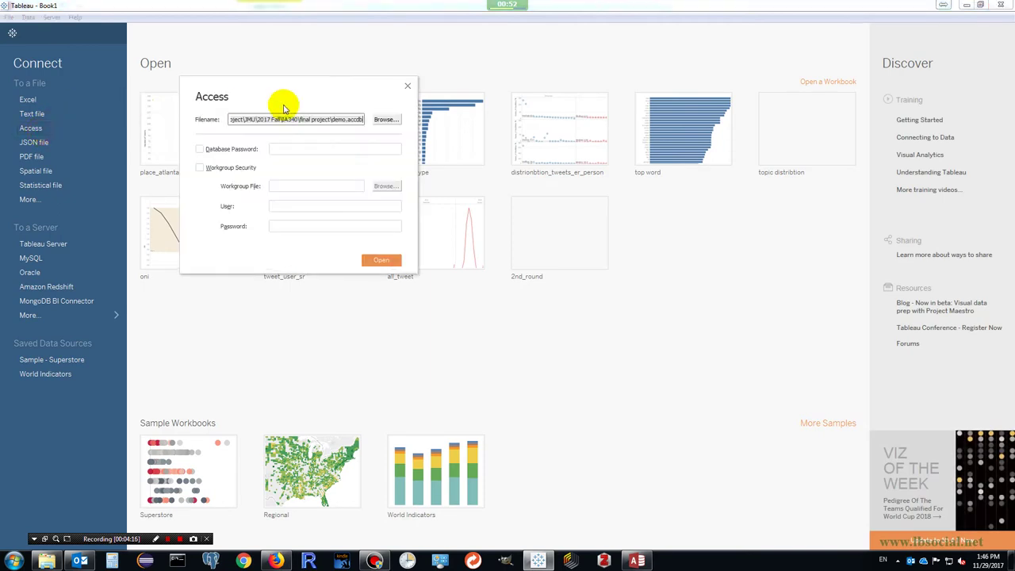
click(389, 119)
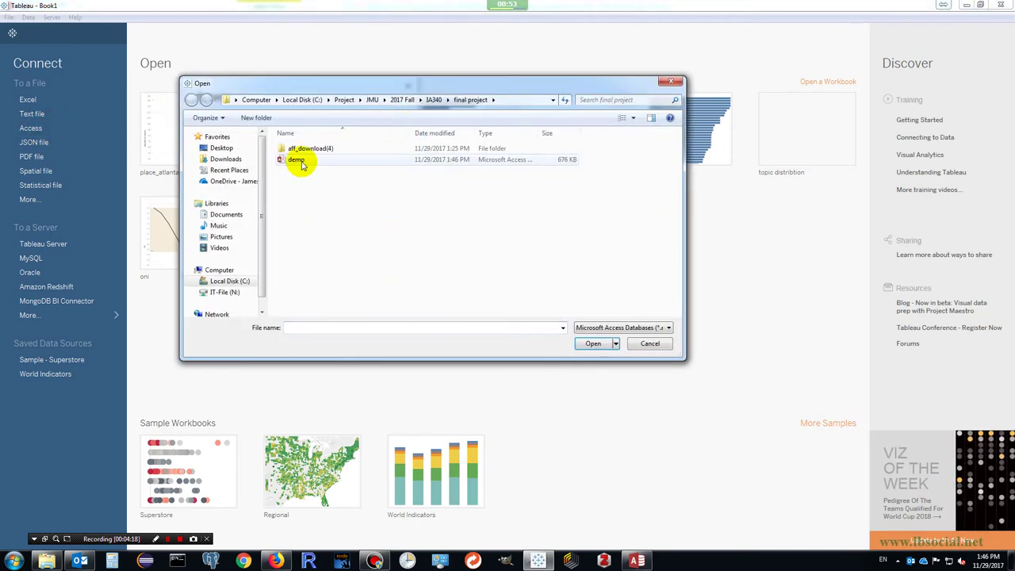
click(297, 160)
click(593, 343)
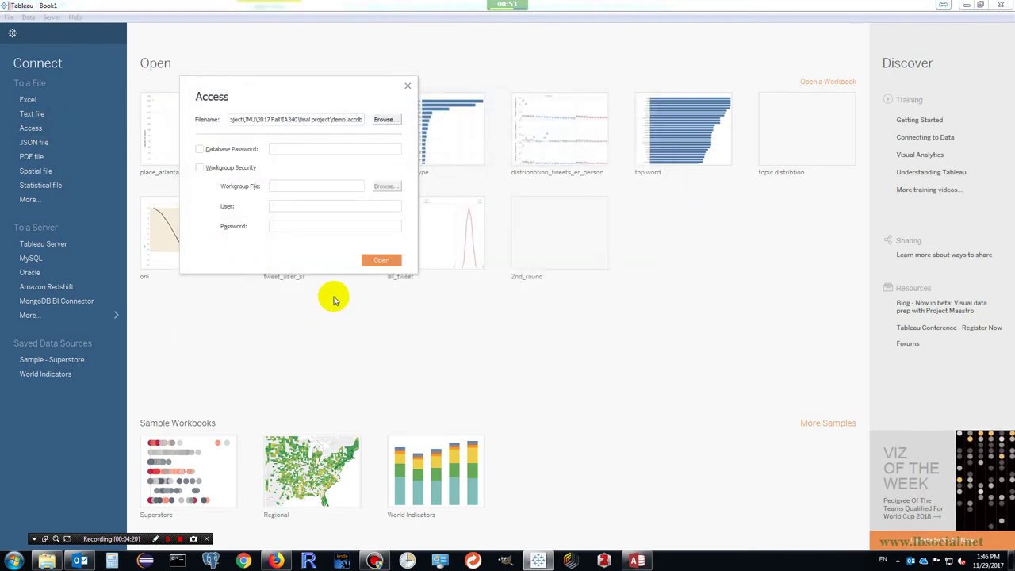
click(372, 261)
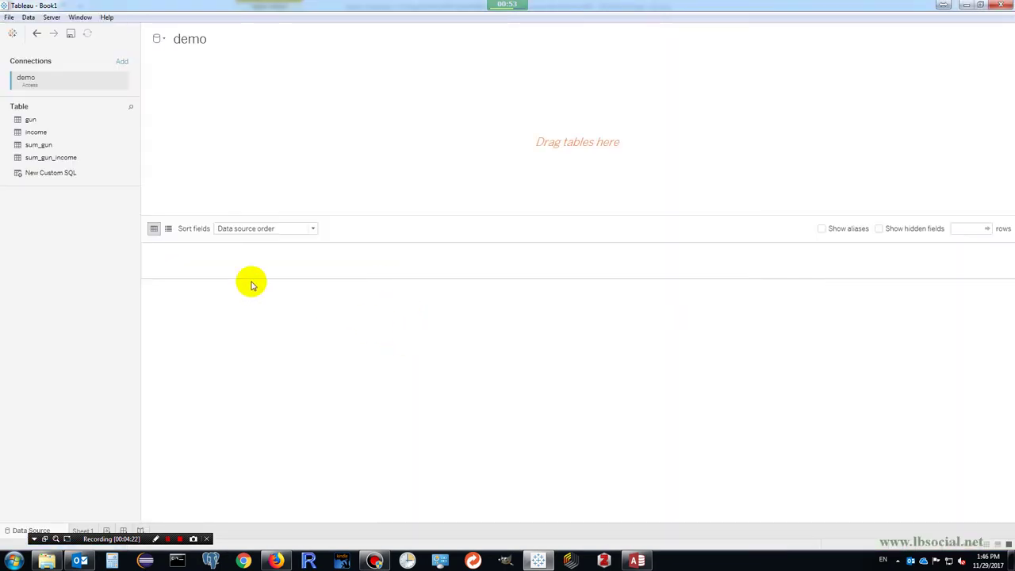
Step: Add the gun table to the data source and set the Incident Date field's data type to Date & Time
double_click(34, 119)
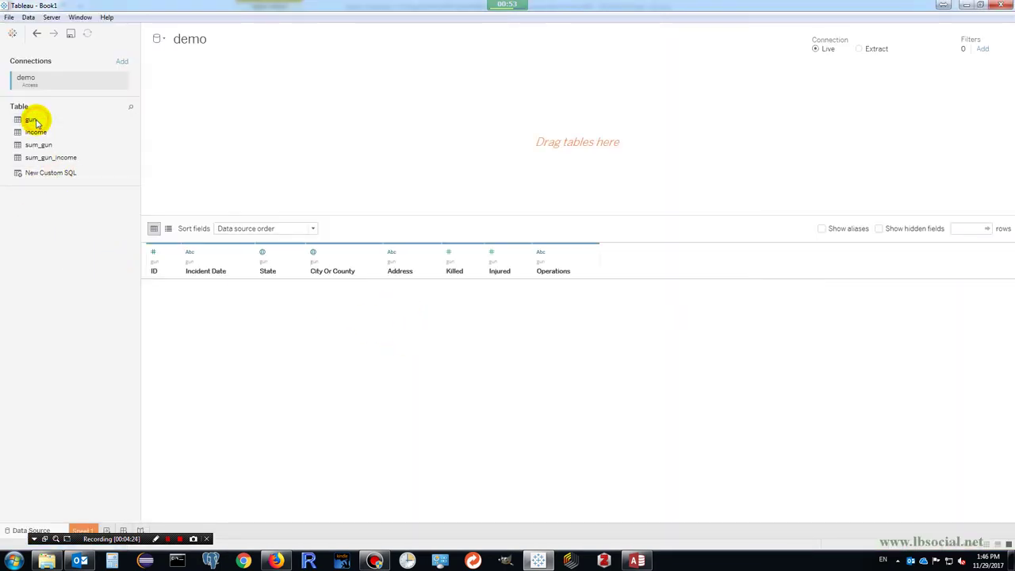
click(189, 253)
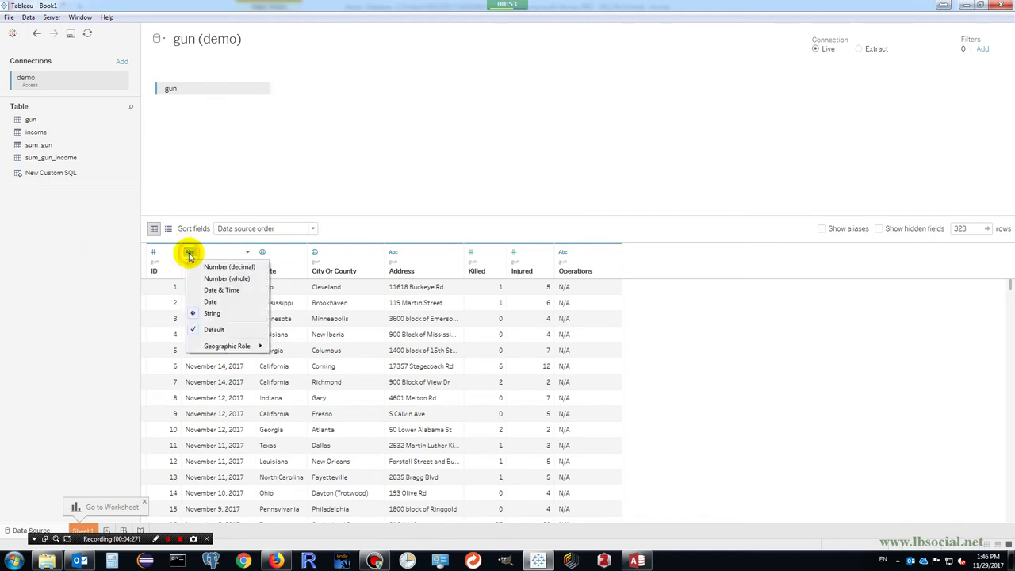
click(229, 290)
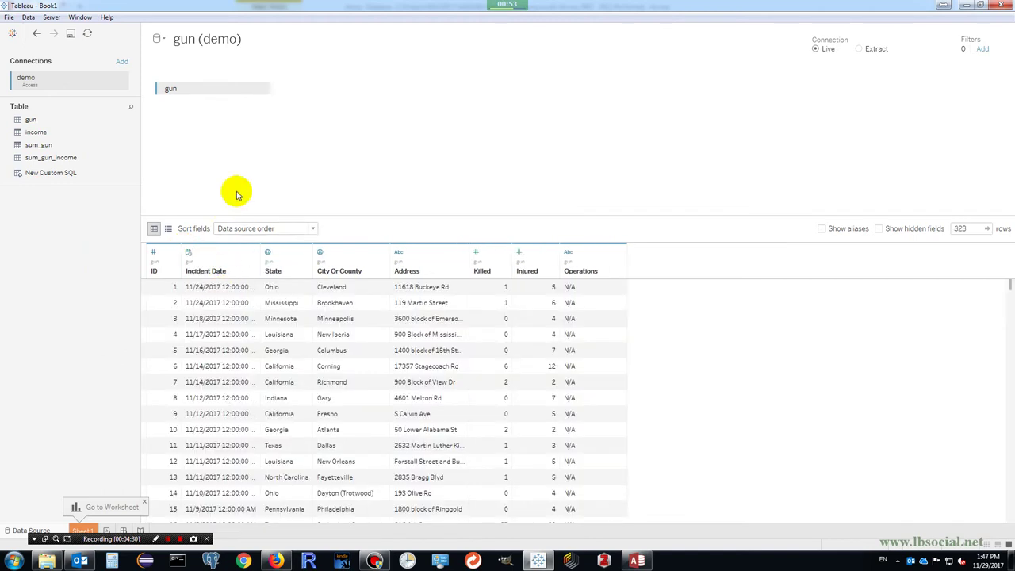
Step: Assign the State/Province geographic role to State and the County role to City Or County
click(268, 253)
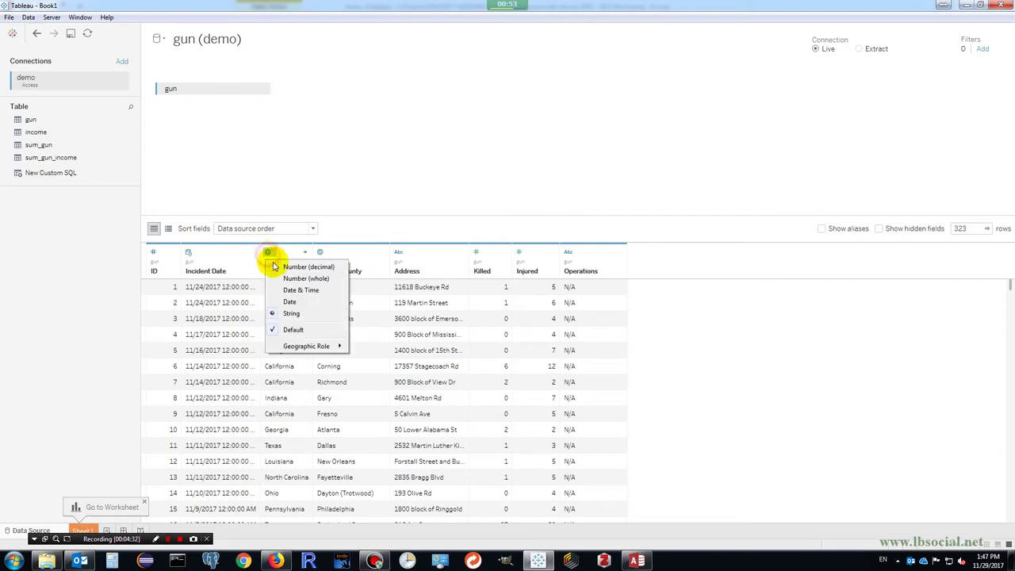
mouse_move(328, 346)
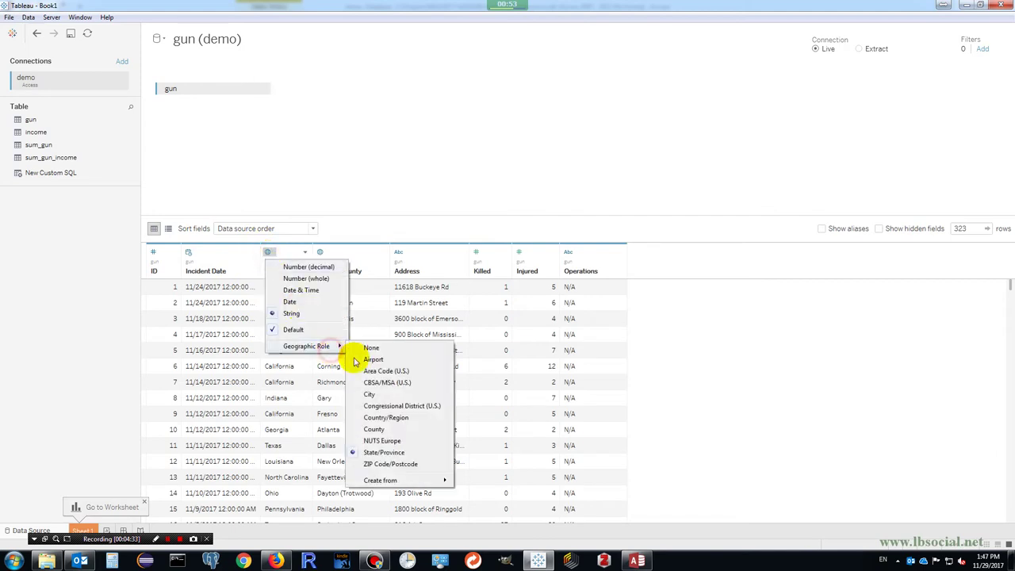
click(401, 453)
click(321, 252)
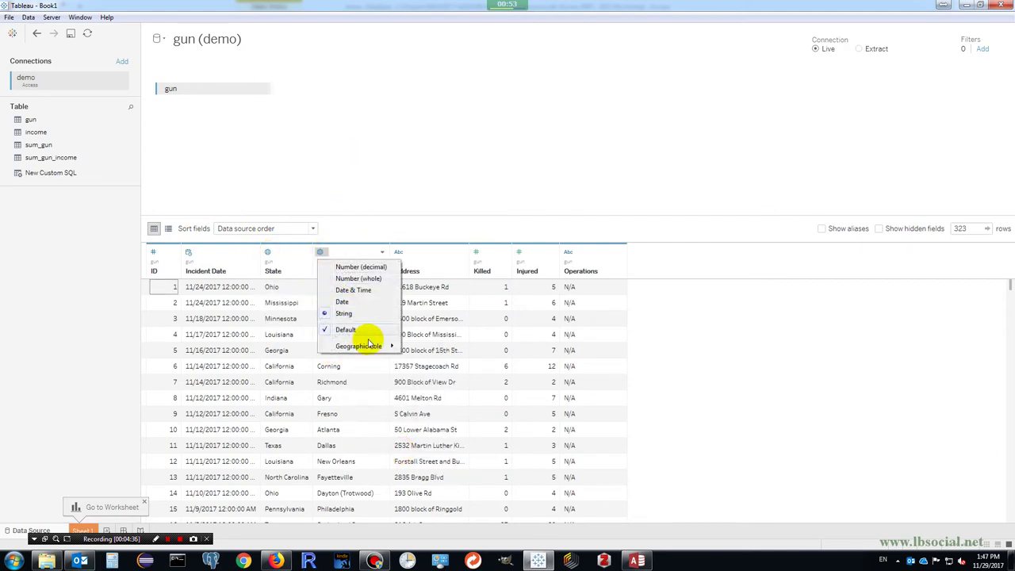
mouse_move(367, 347)
click(440, 428)
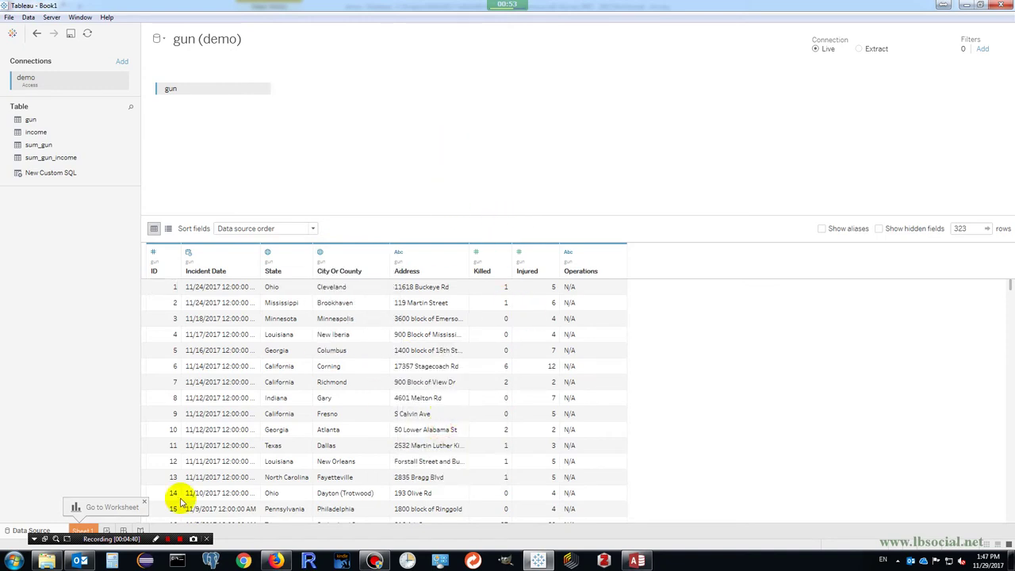
Step: Build a filled map on Sheet 1 showing the sum of Injured by State, and inspect the values of individual states
click(85, 530)
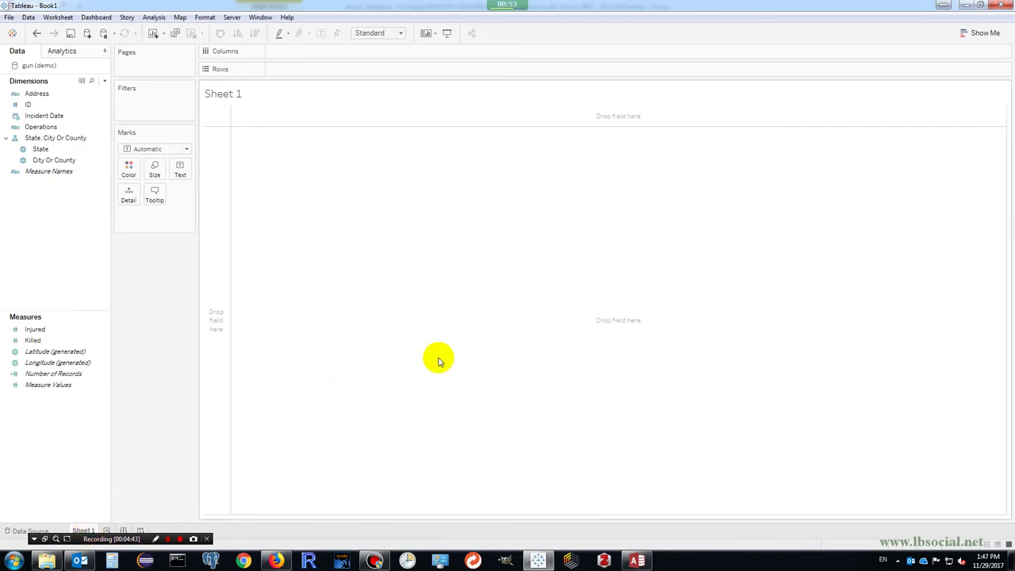
click(43, 151)
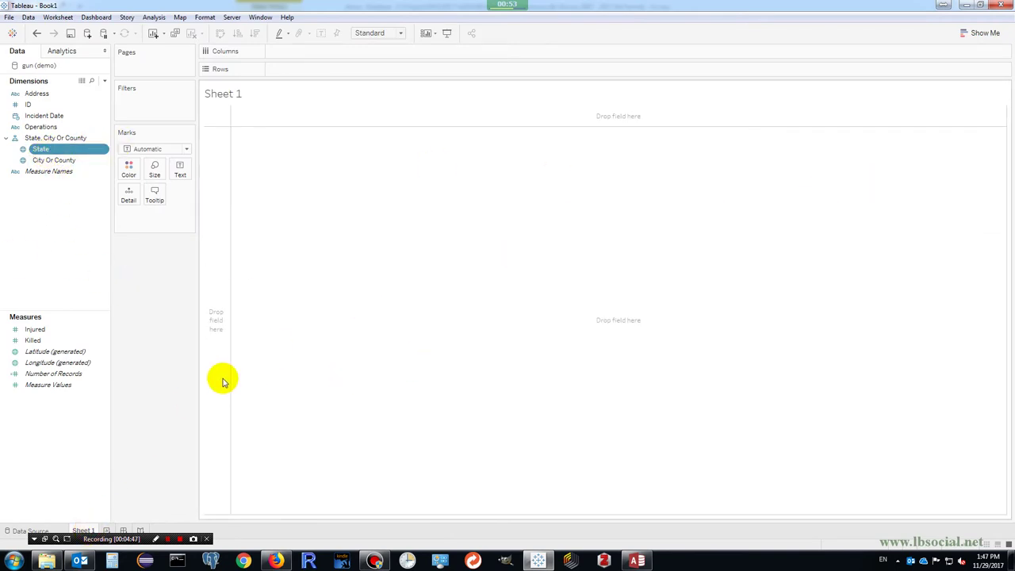
ctrl+click(49, 332)
click(977, 32)
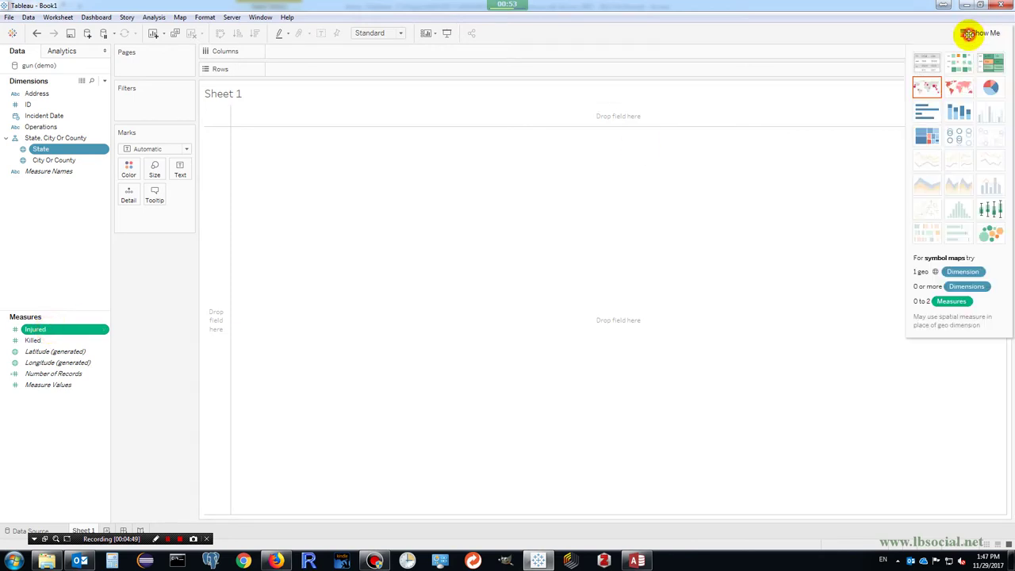
click(955, 89)
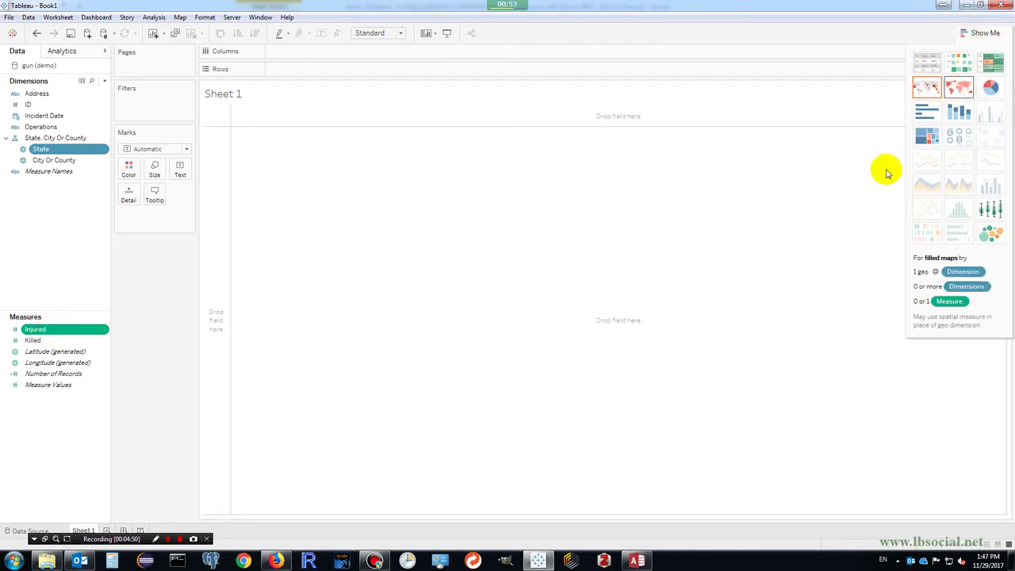
mouse_move(331, 347)
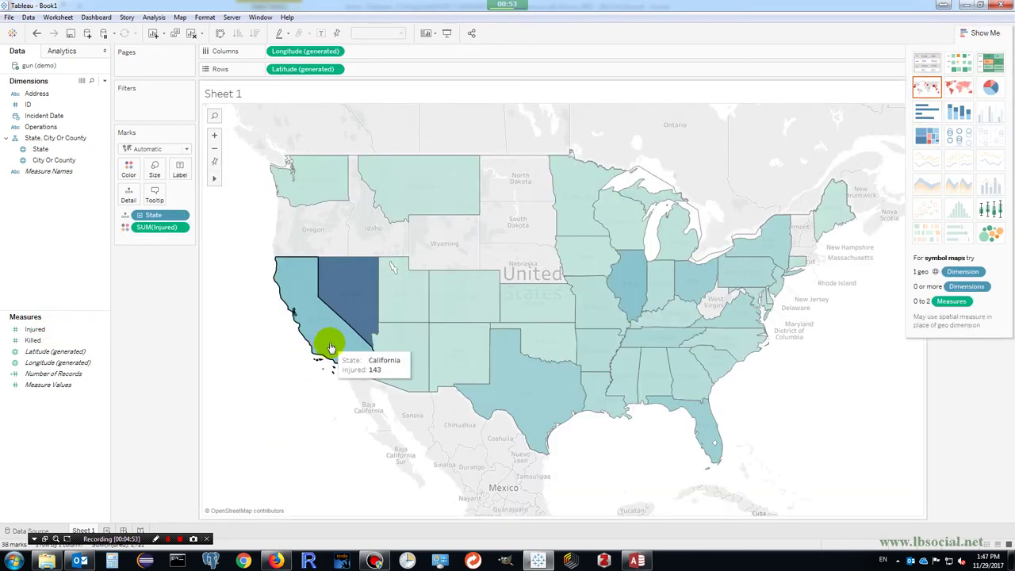
mouse_move(348, 309)
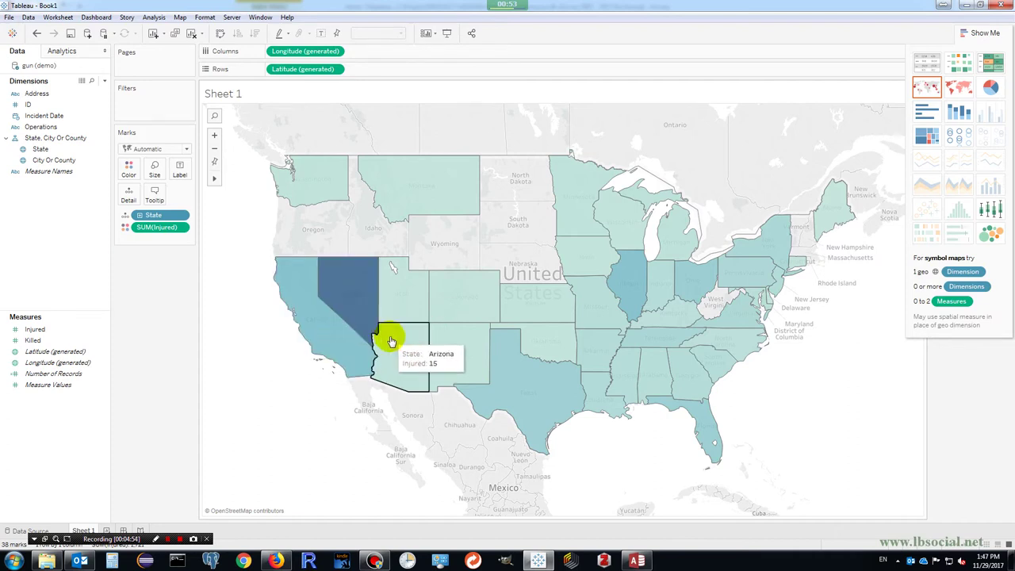
mouse_move(528, 394)
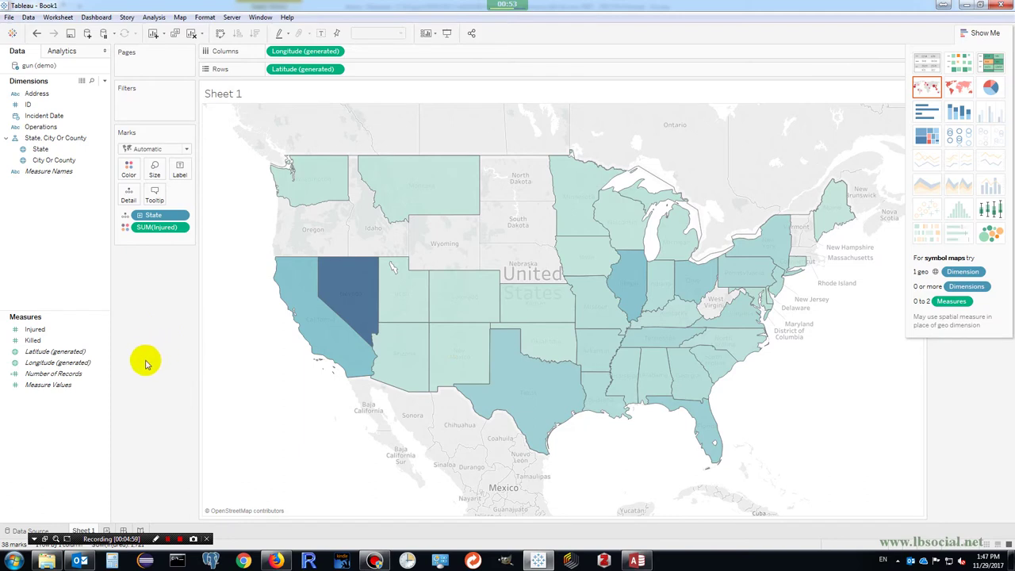
Step: Replace Injured with Killed as the map's color measure, and inspect the values of individual states
click(33, 340)
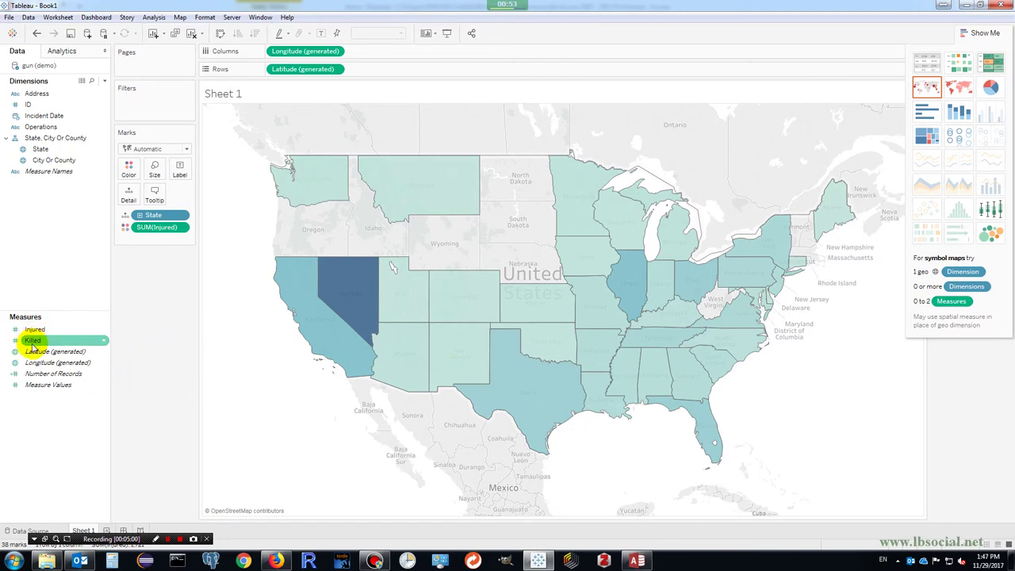
drag(34, 340, 159, 230)
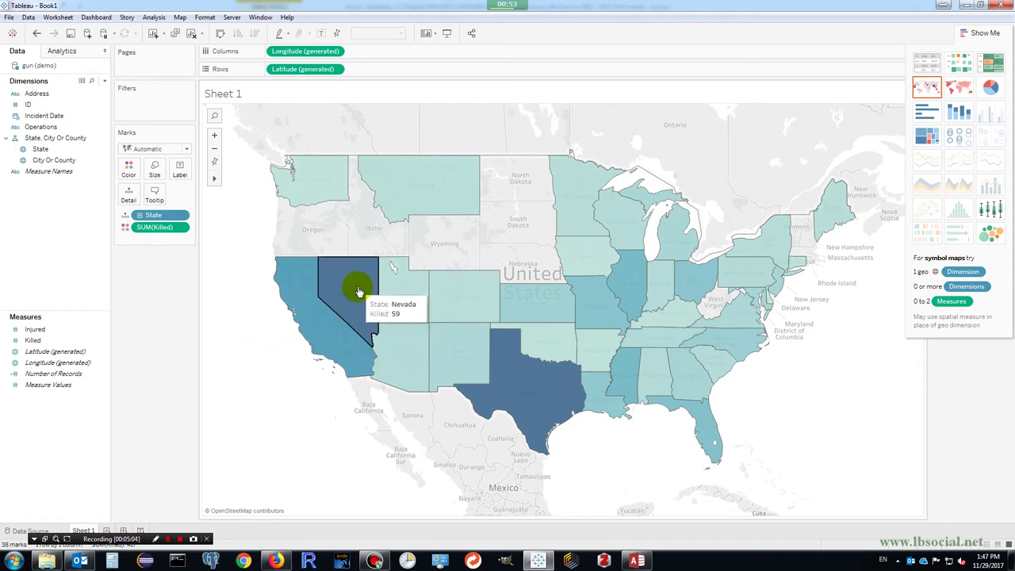
mouse_move(517, 395)
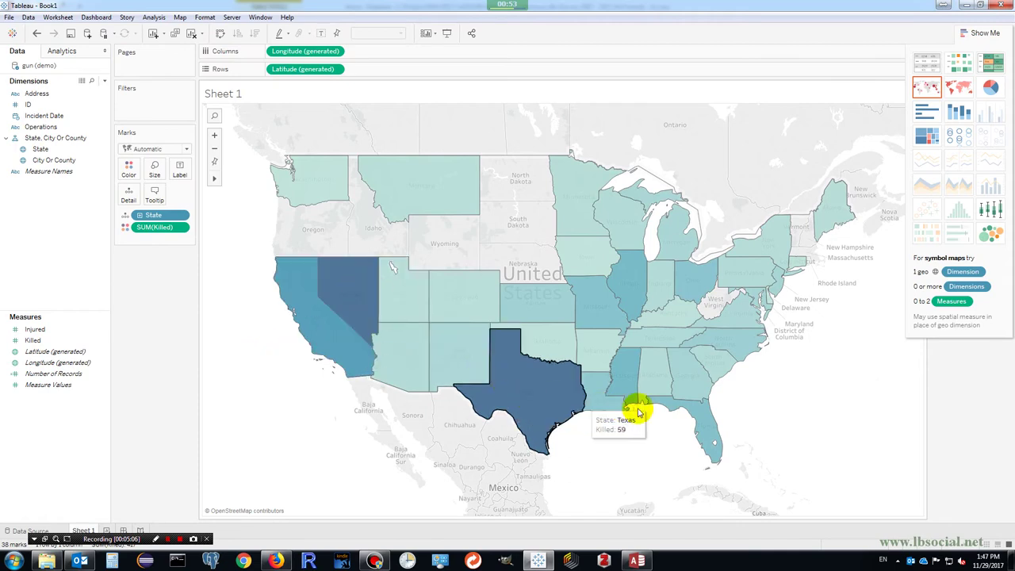
mouse_move(701, 404)
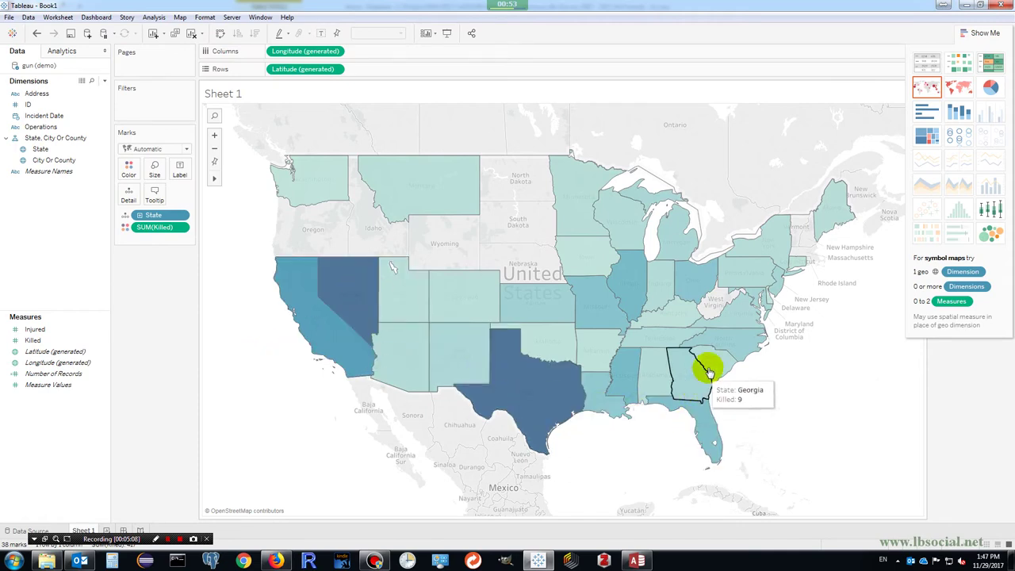